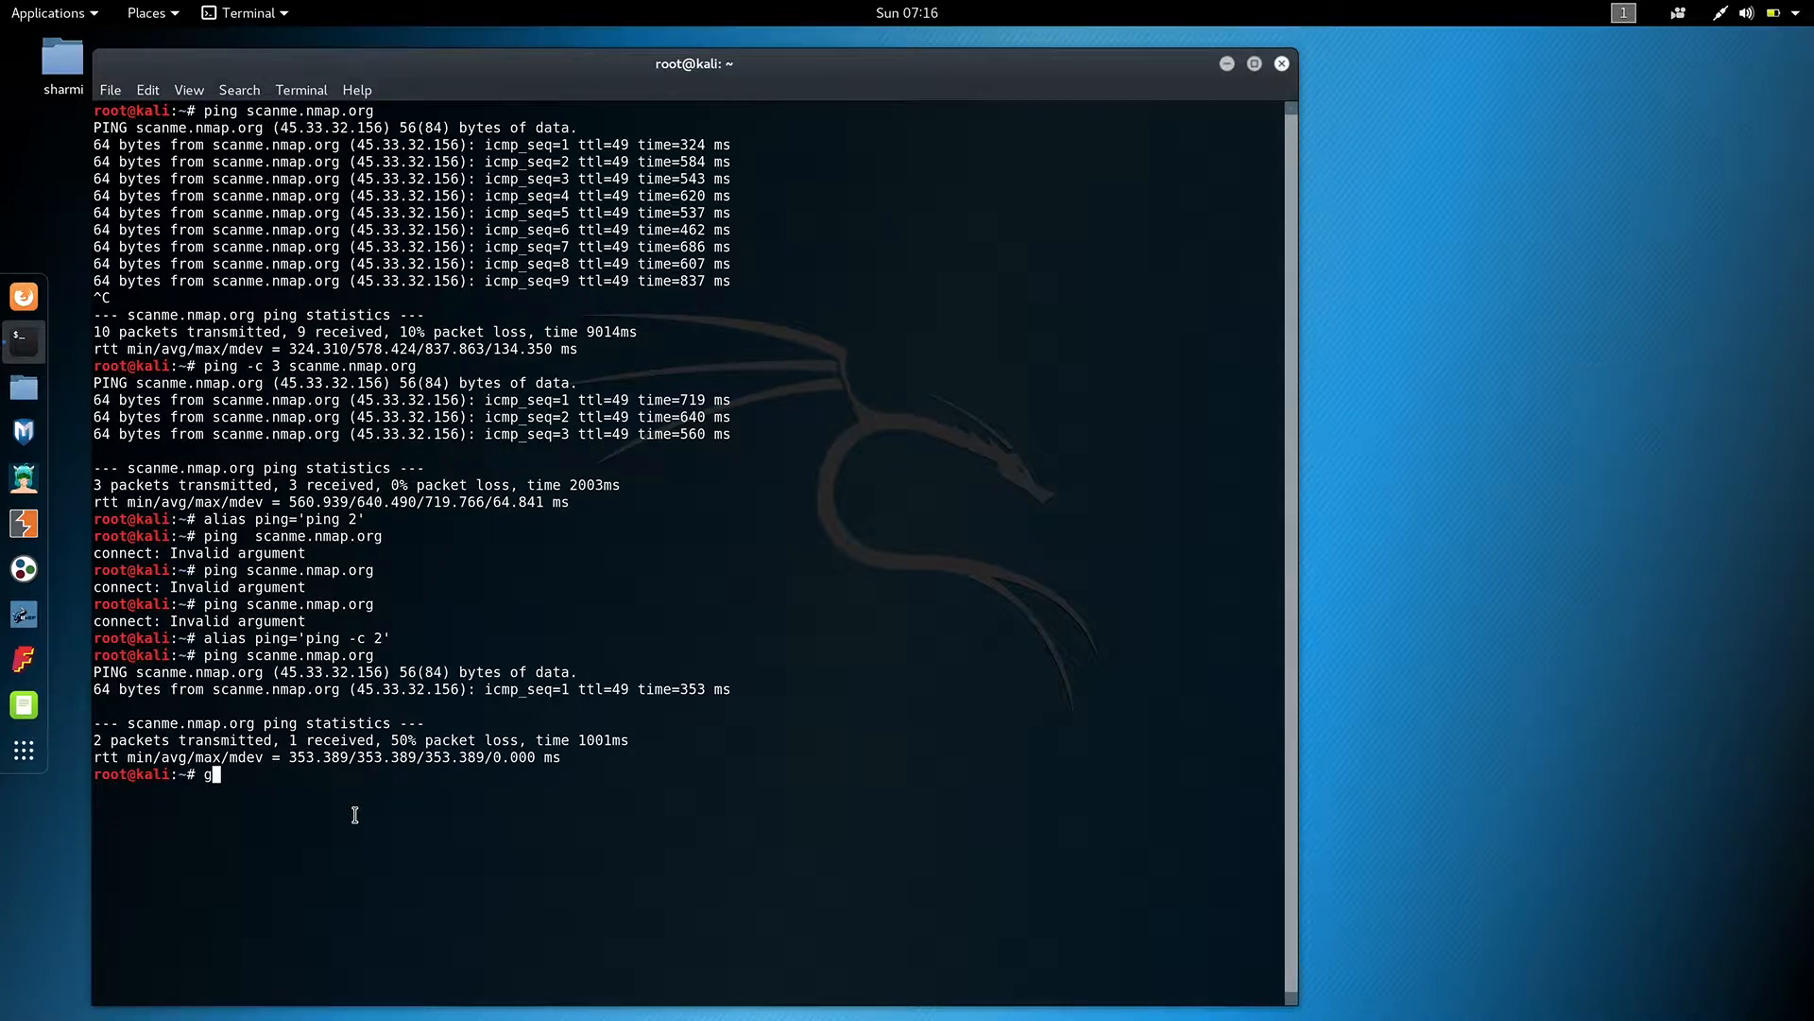
Launch Wireshark from the Sniffing & Spoofing applications and start a live capture on the eth0 interface.
key("BackSpace")
left_click(76, 12)
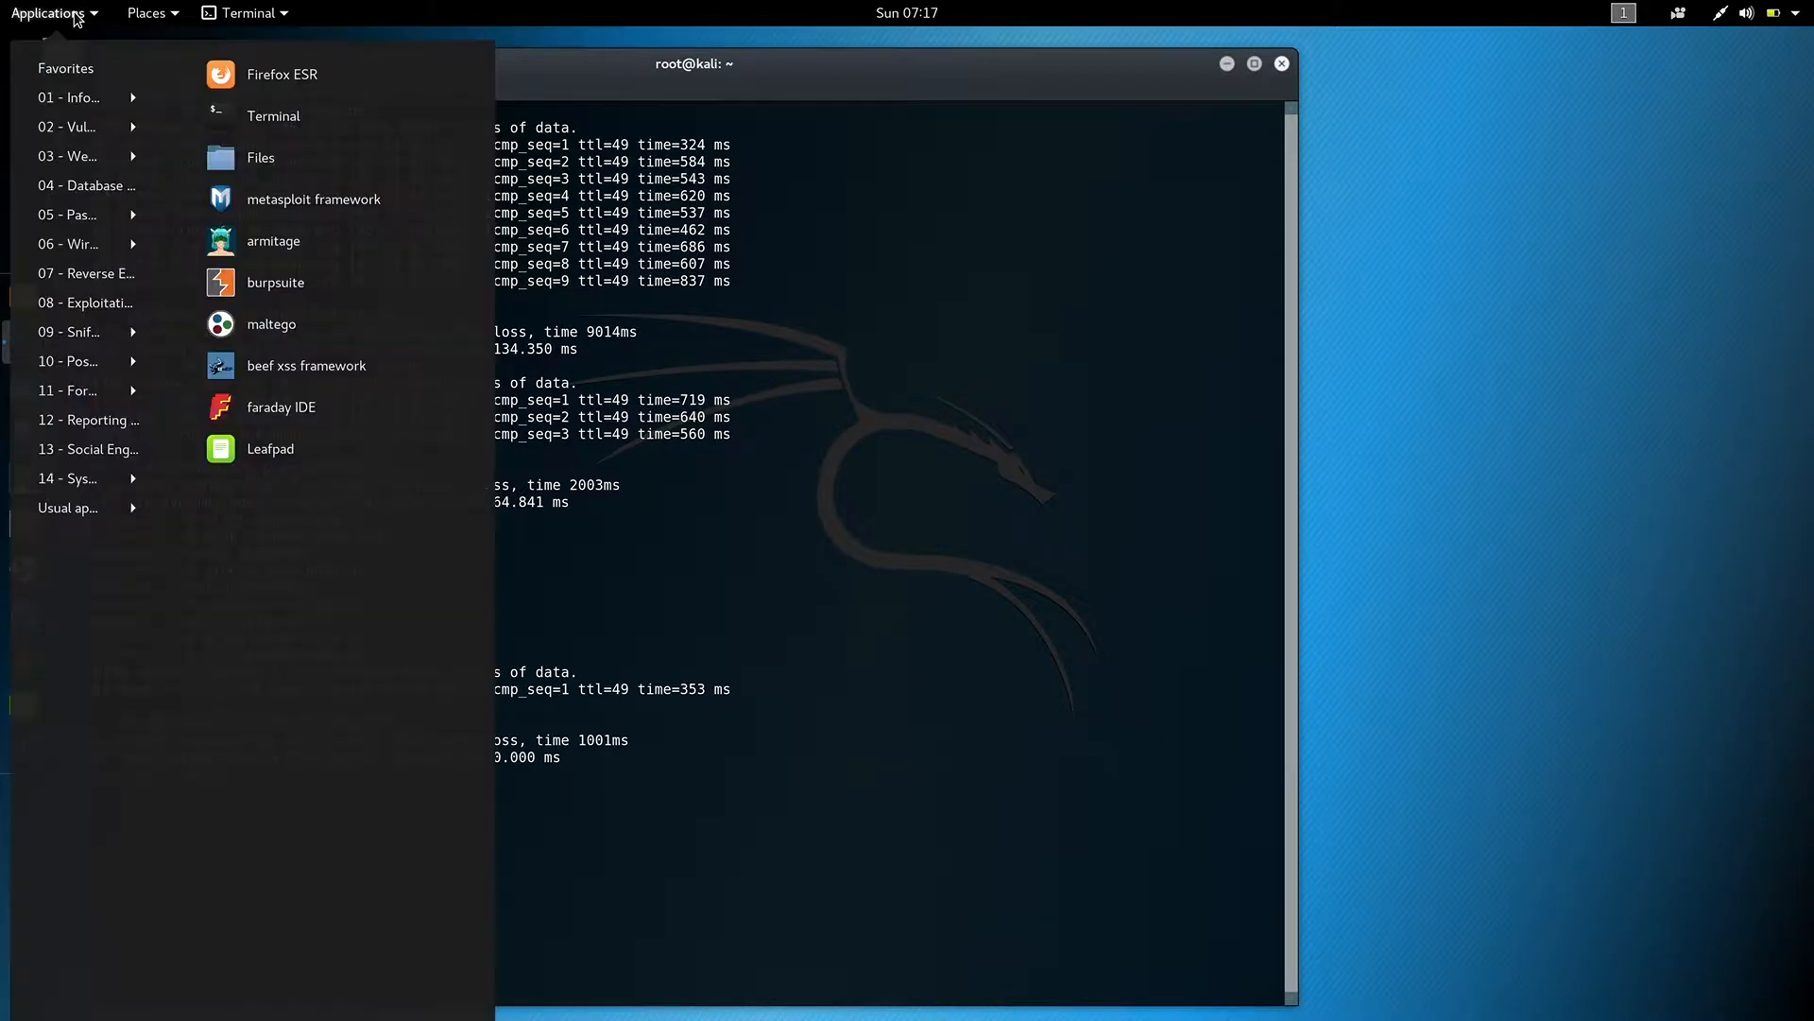
left_click(78, 16)
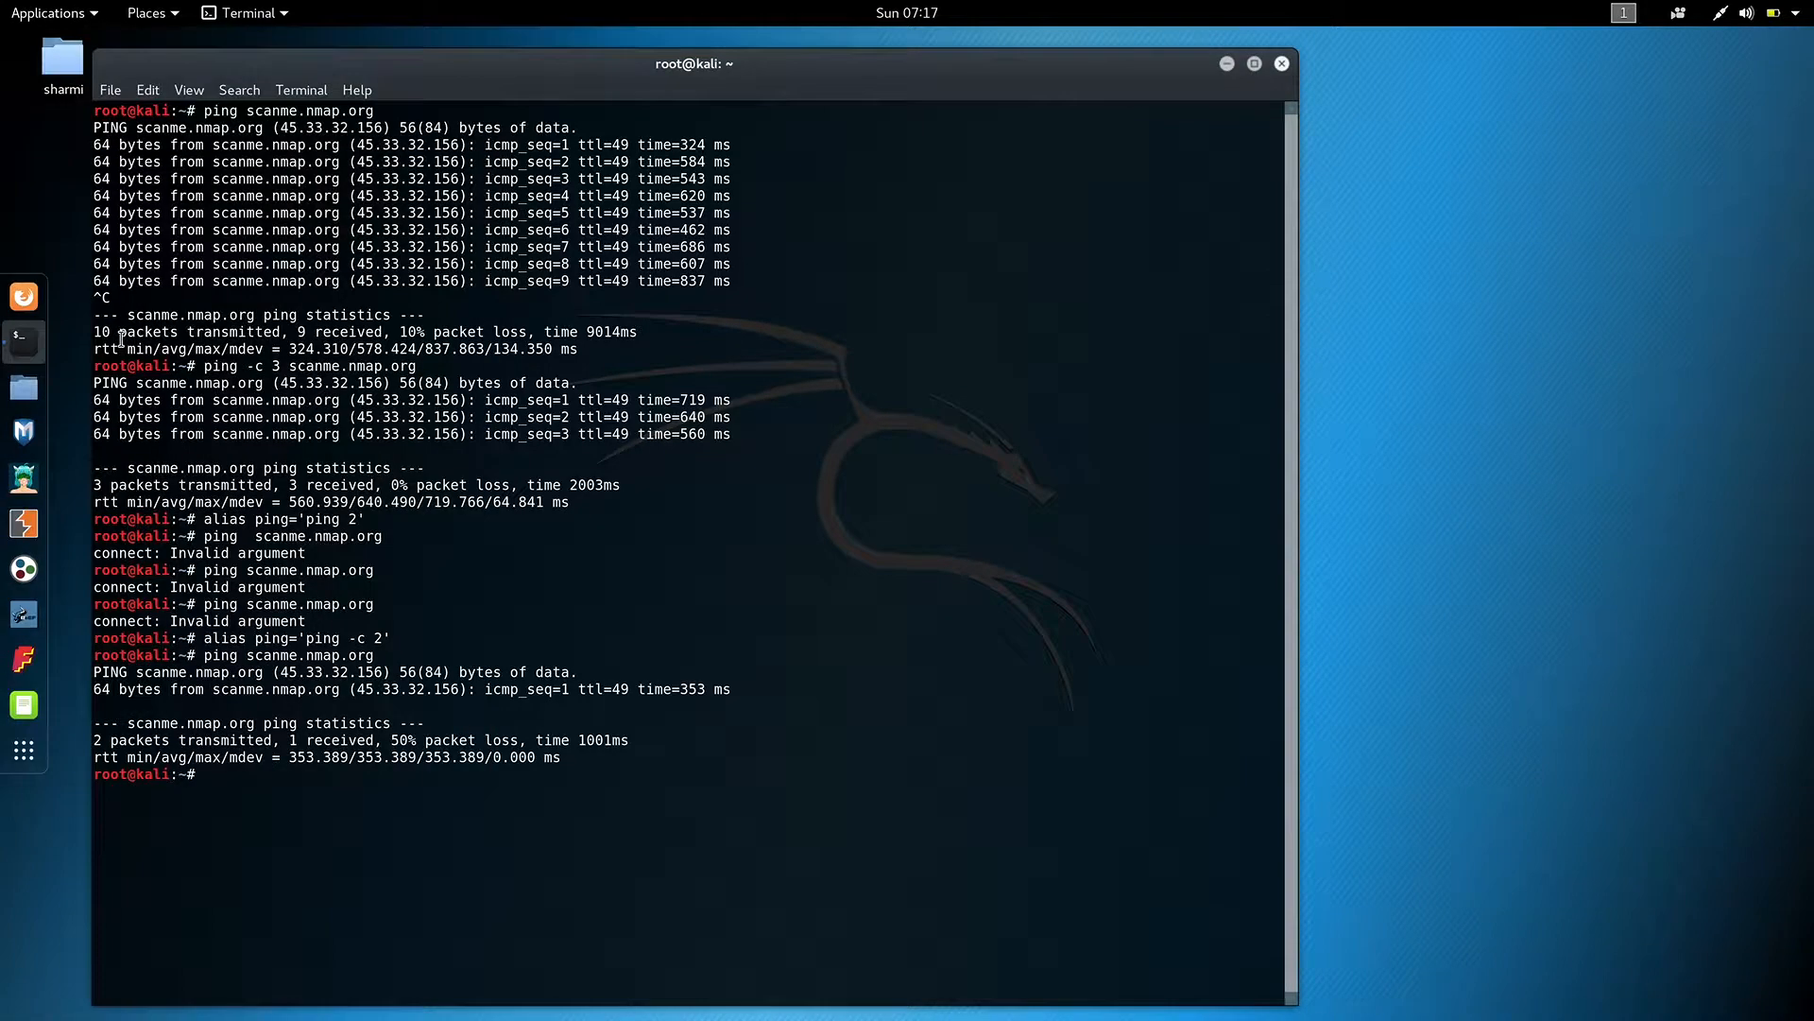
left_click(78, 23)
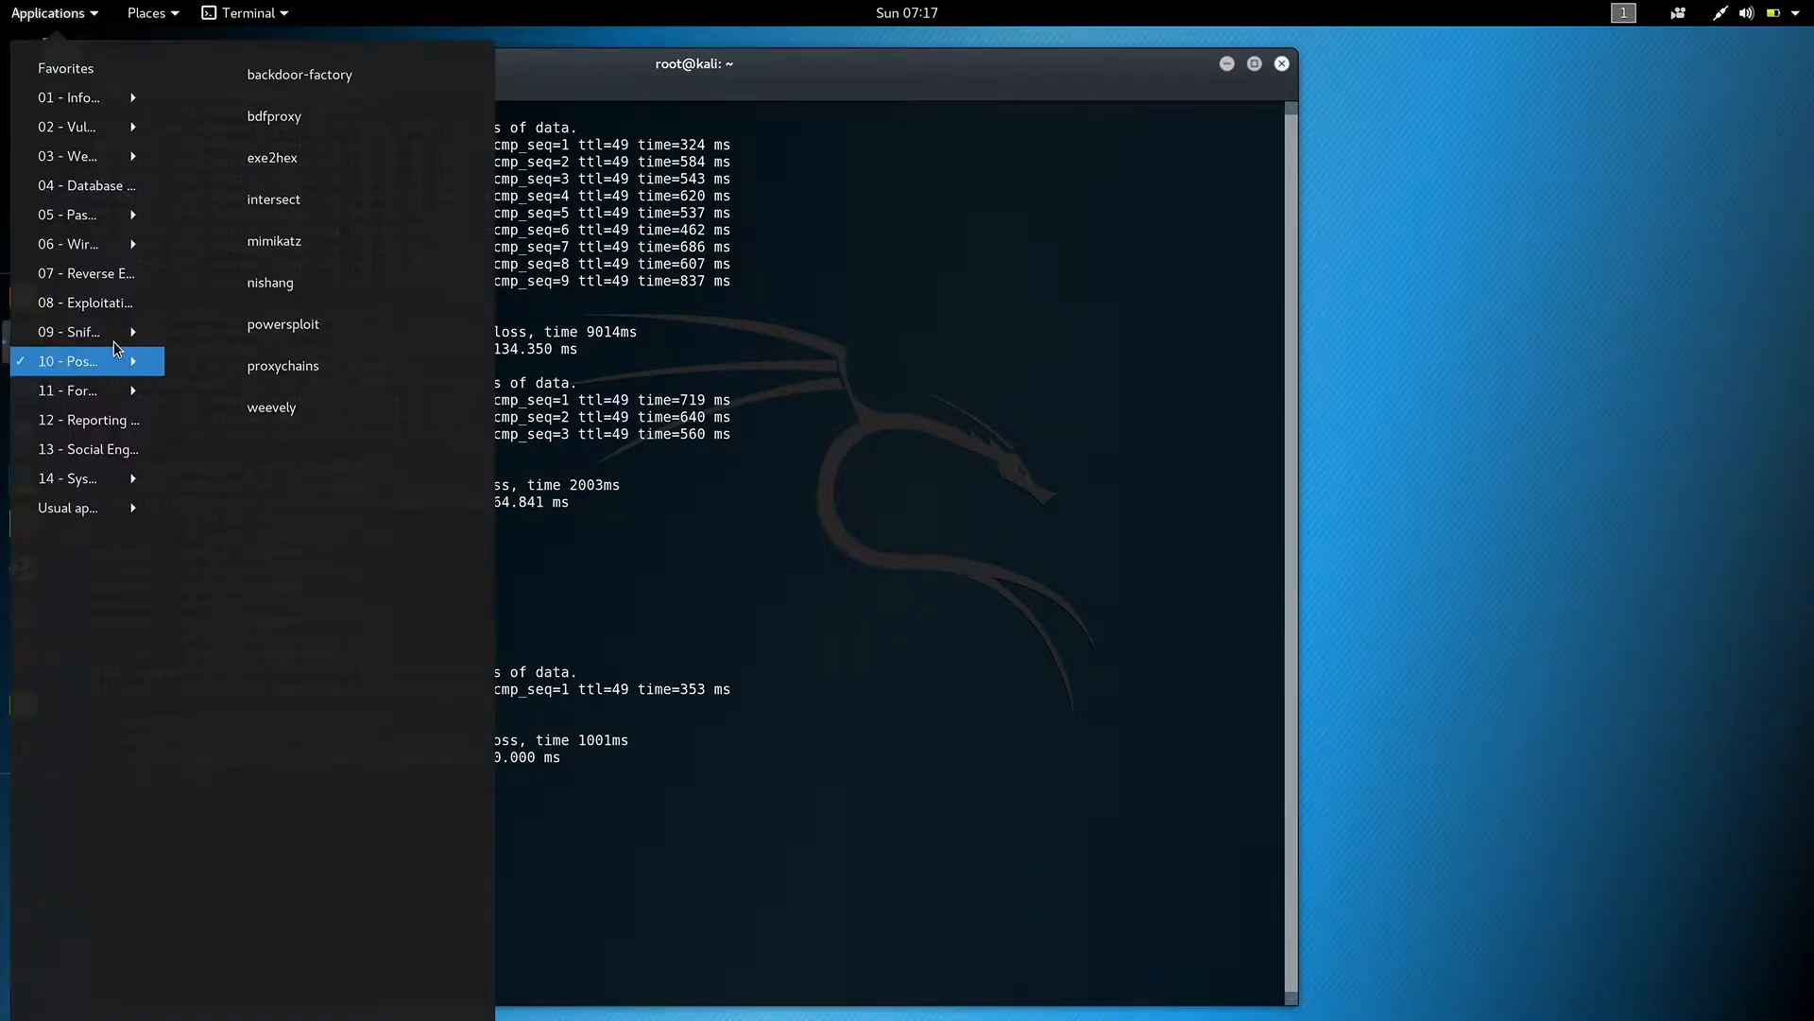
mouse_move(120, 340)
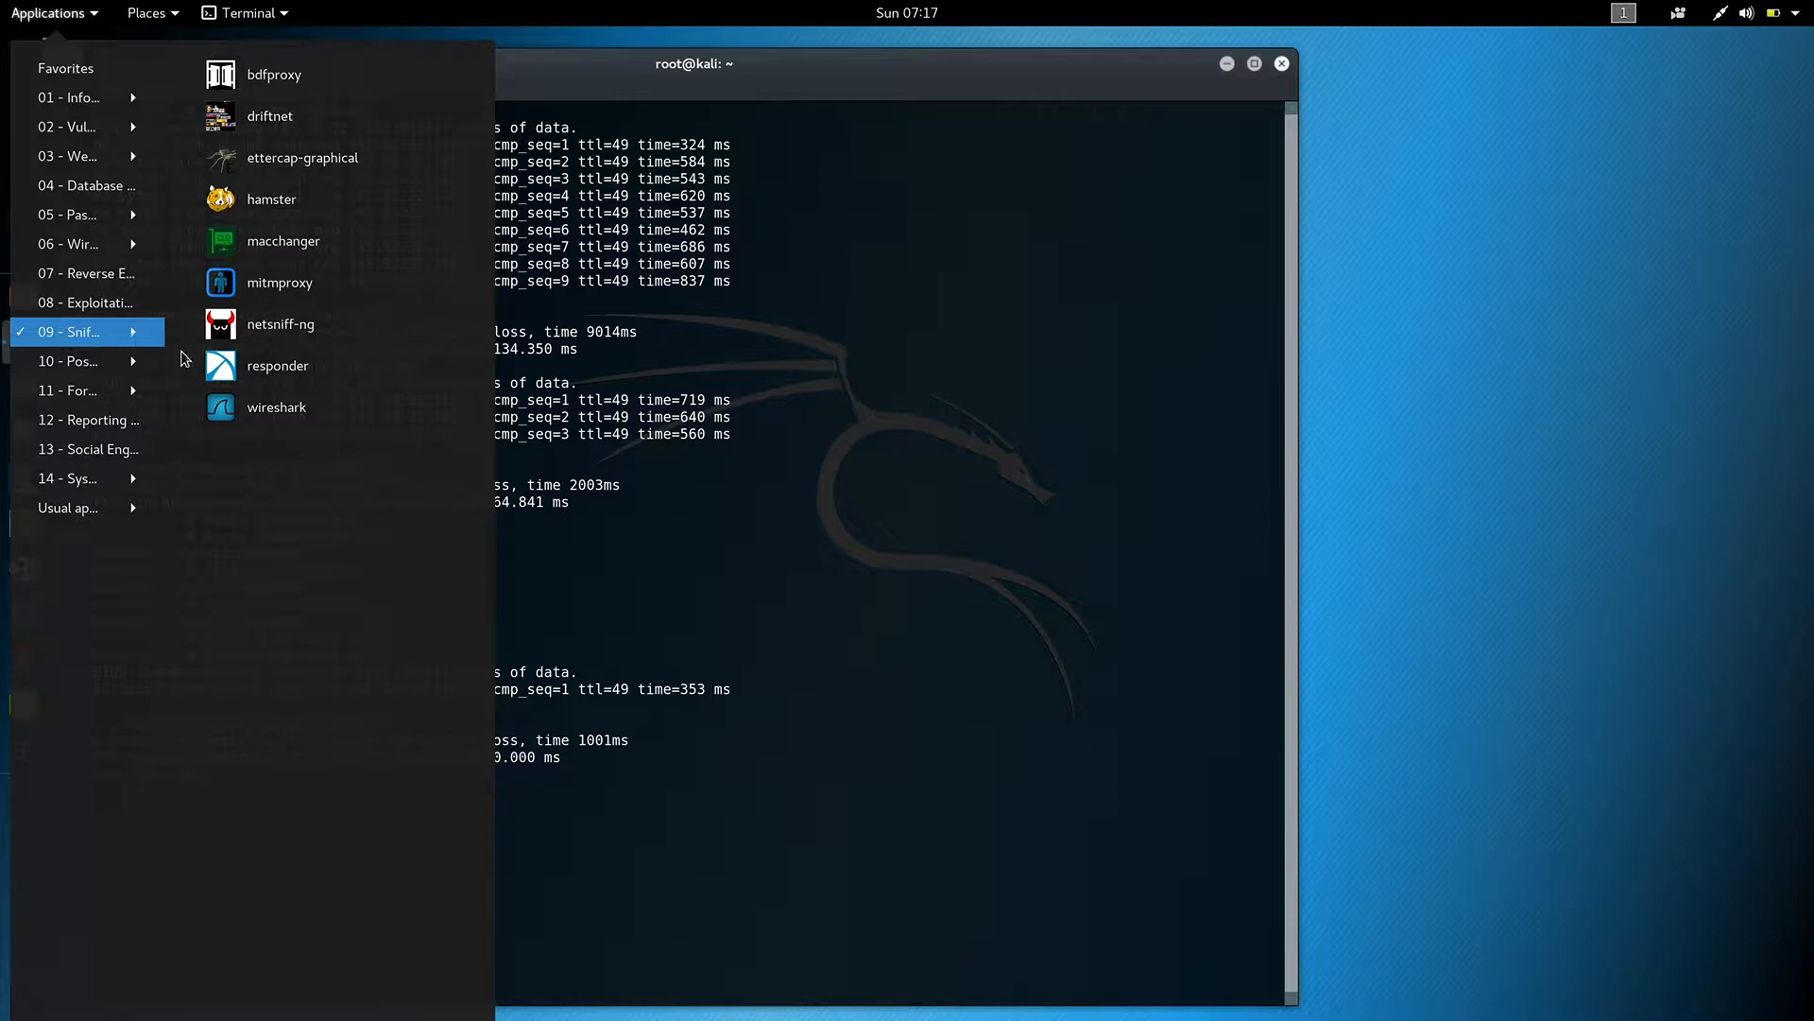
left_click(227, 419)
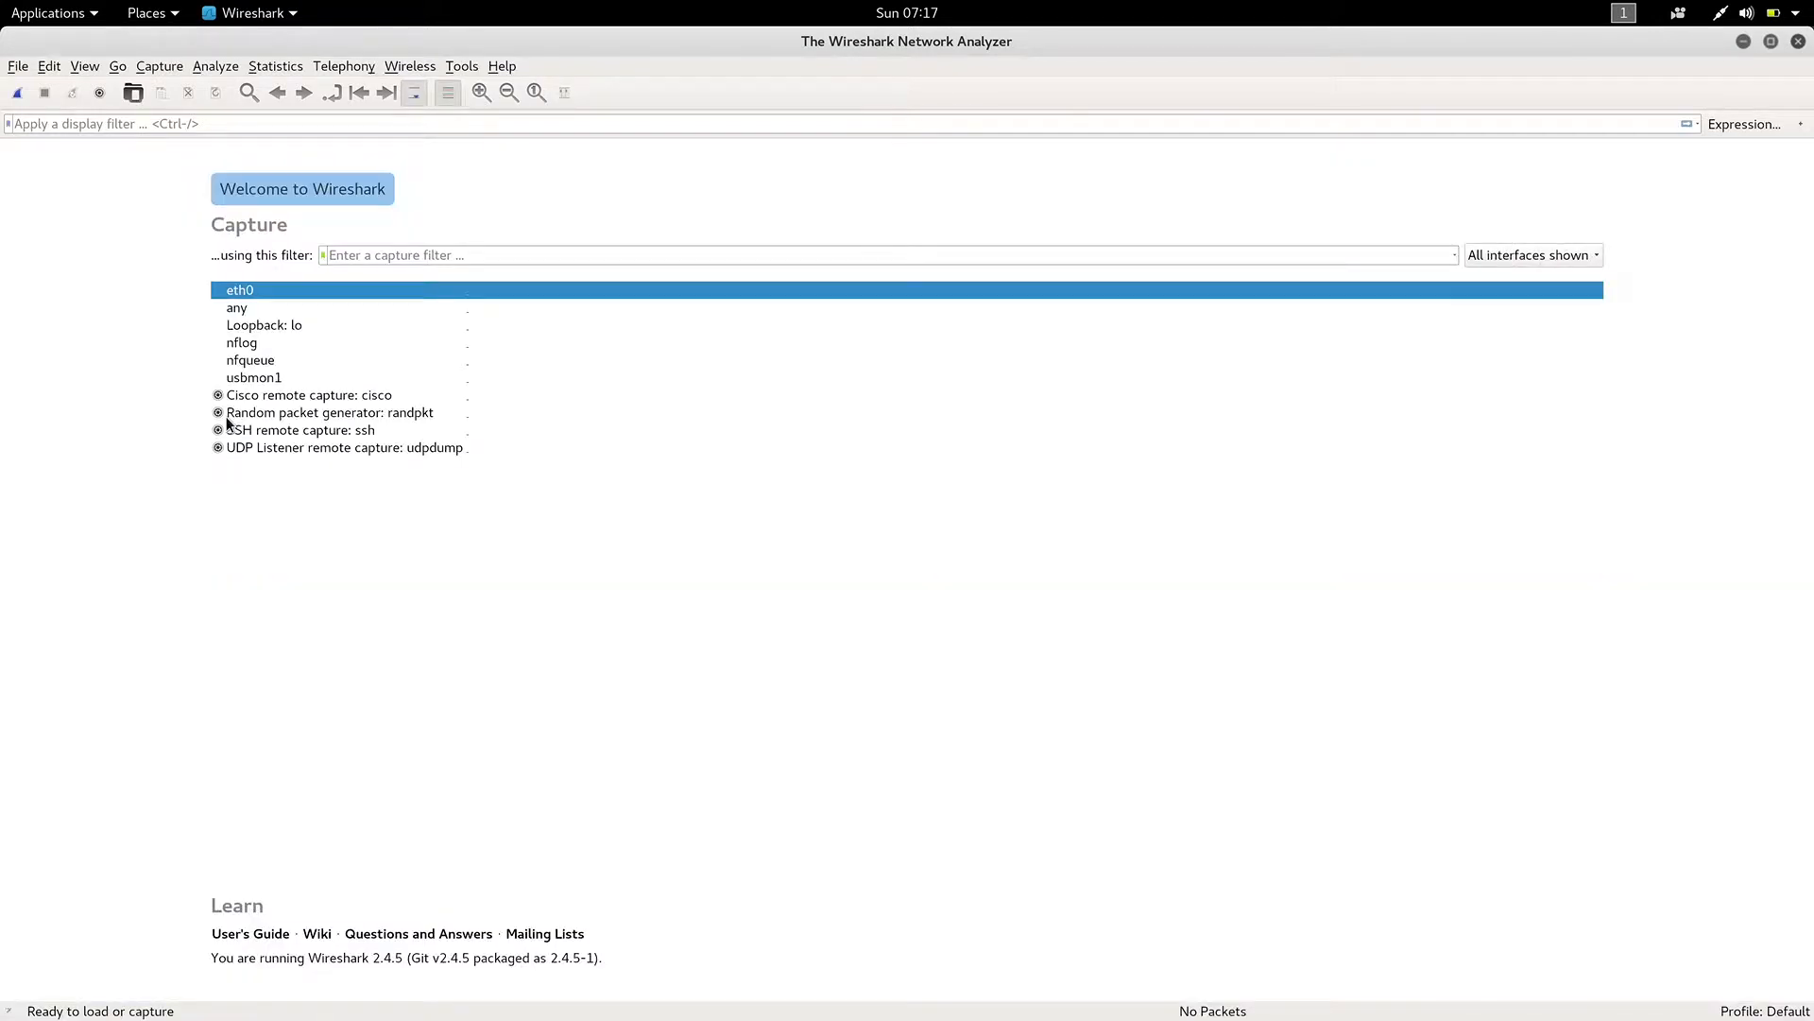
left_click(155, 71)
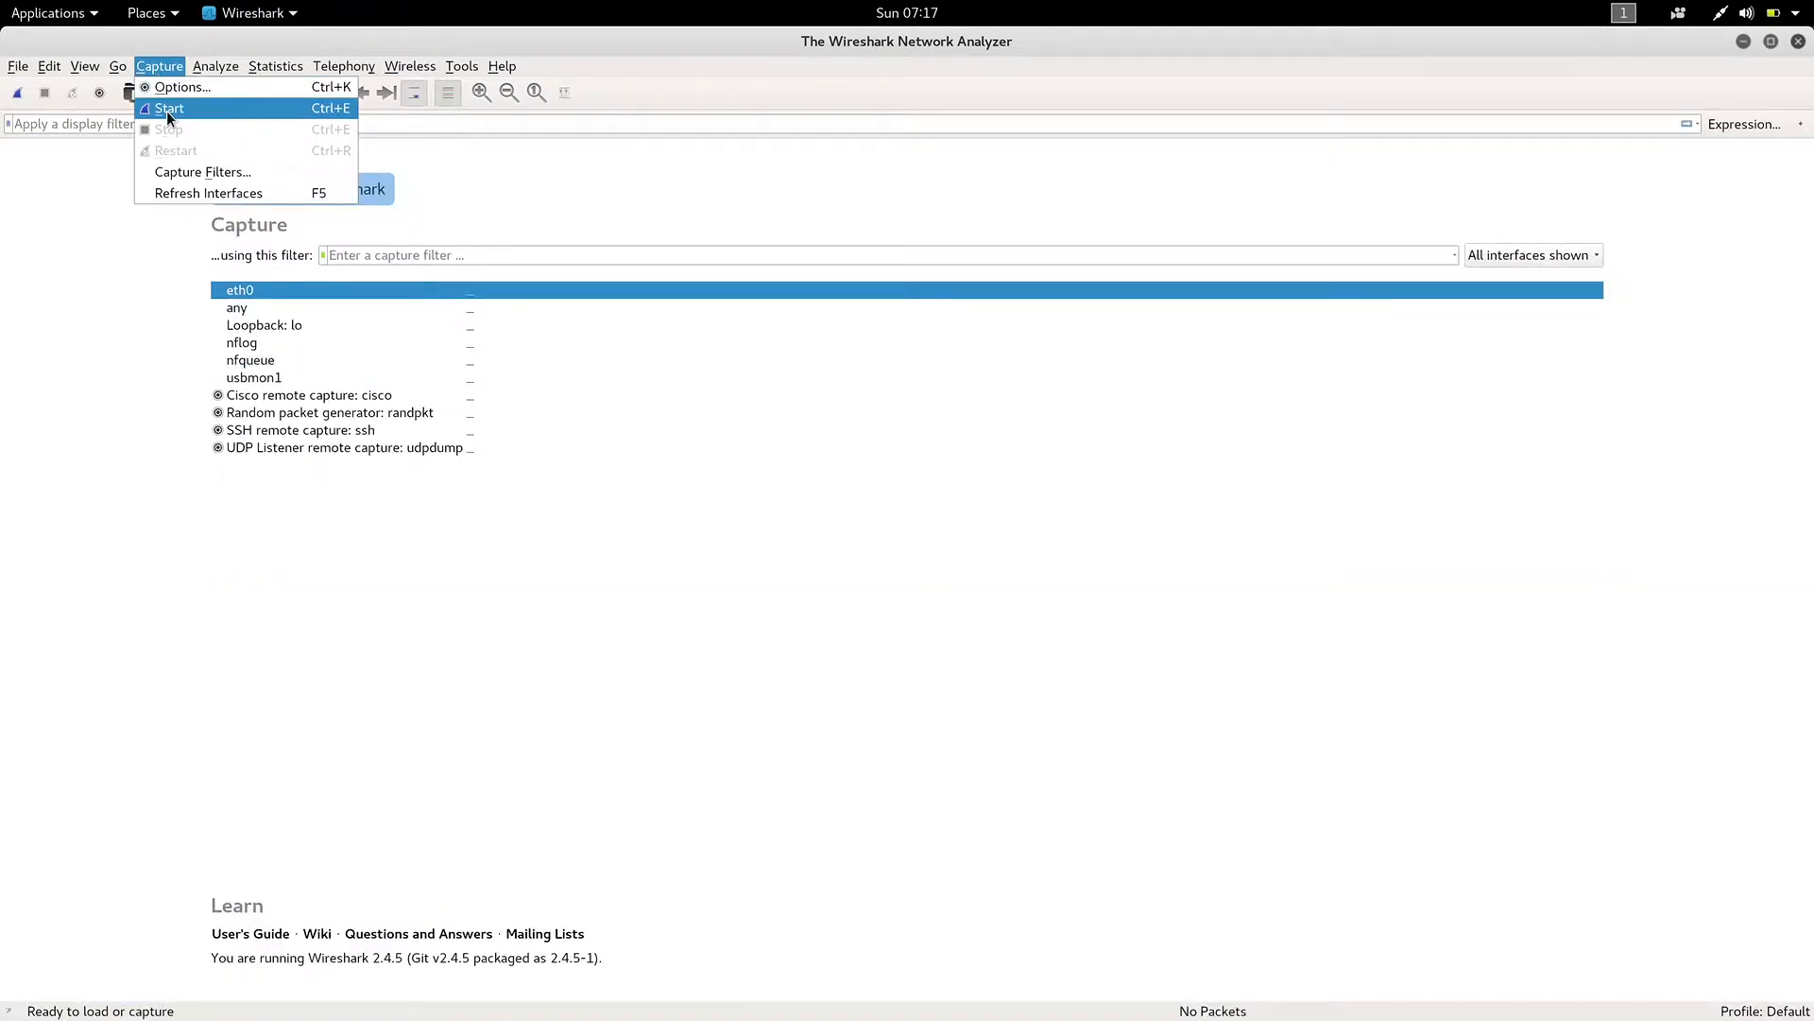
left_click(167, 111)
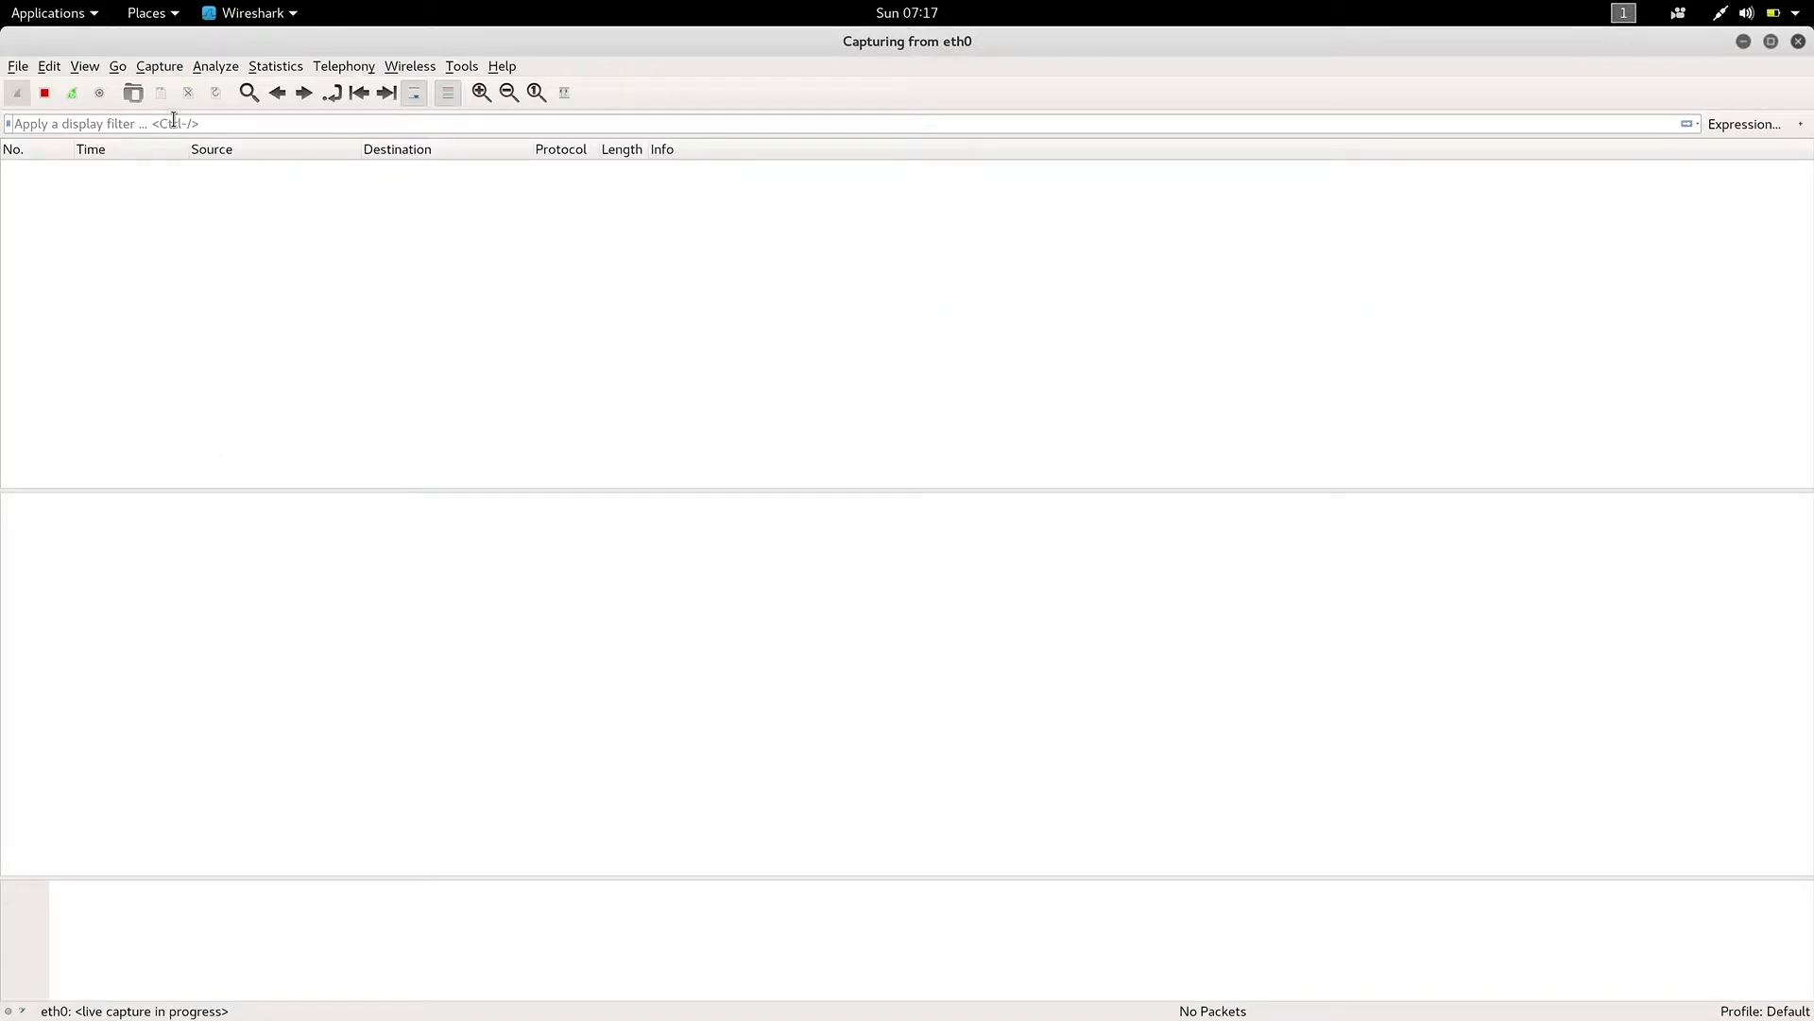
Switch to the terminal, rerun ping scanme.nmap.org, and return to Wireshark to stop the capture.
key("alt+Tab")
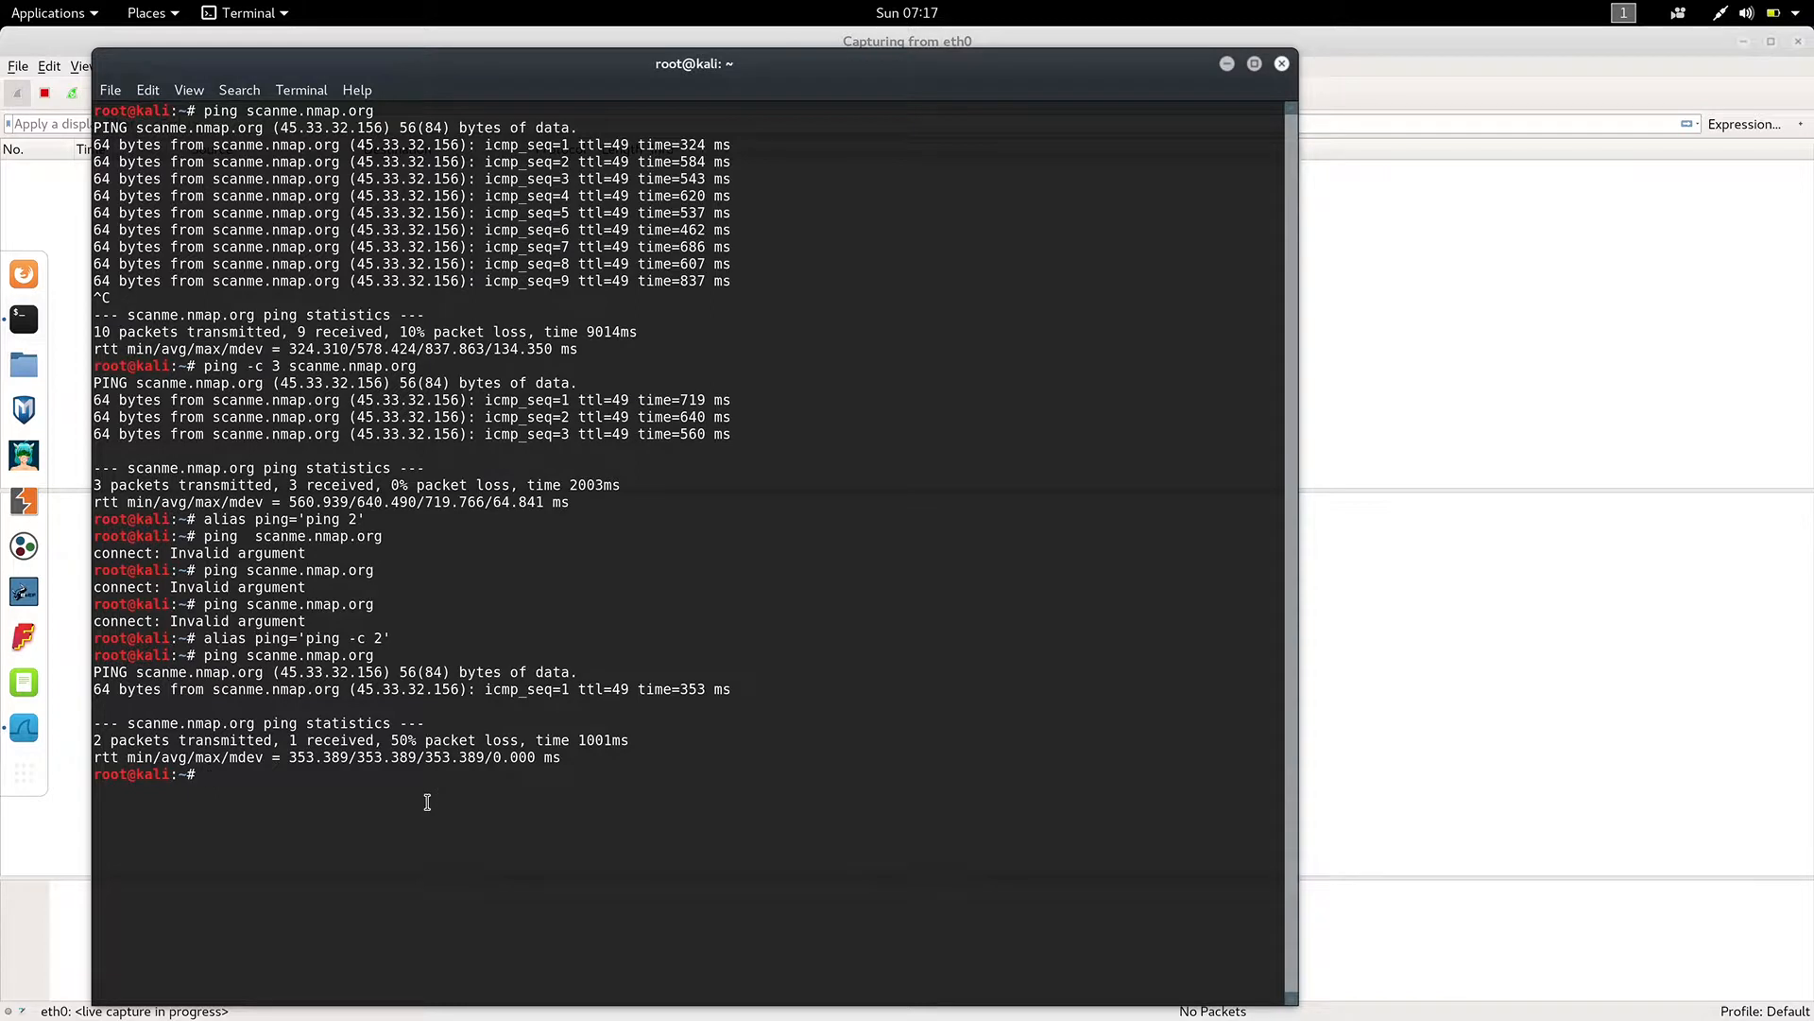
key("Up")
key("Return")
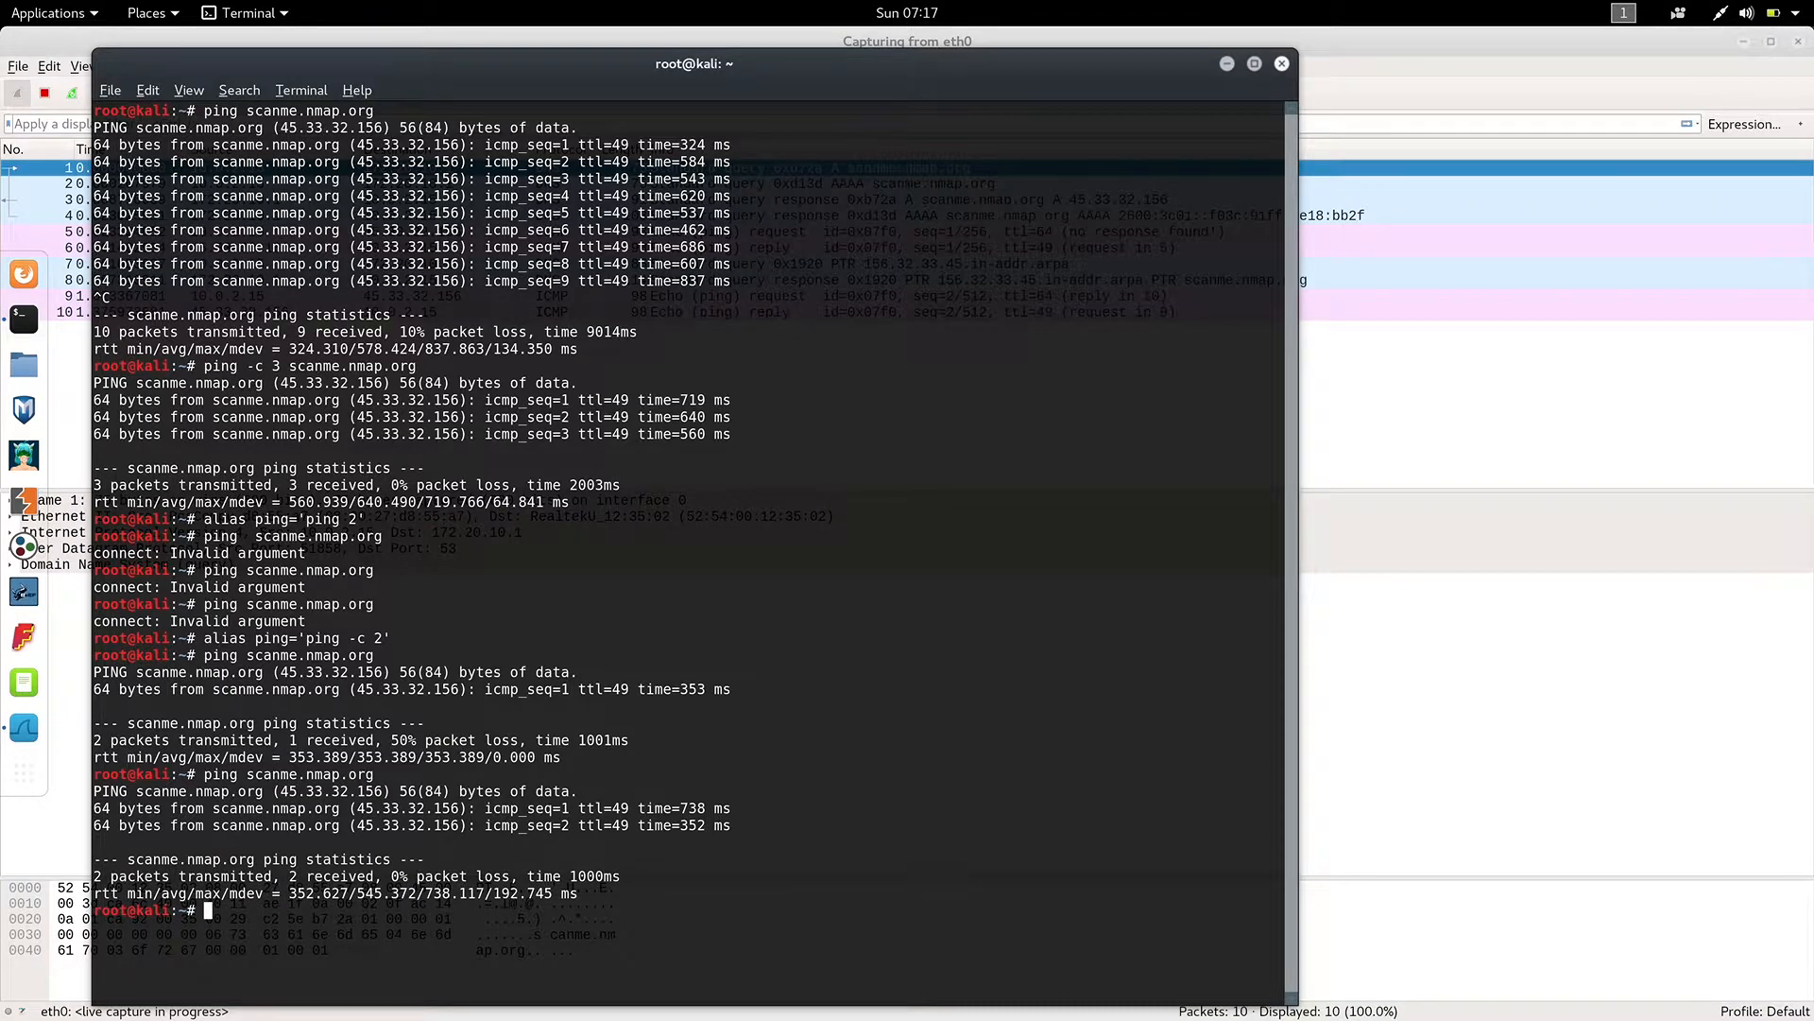
key("alt+Tab")
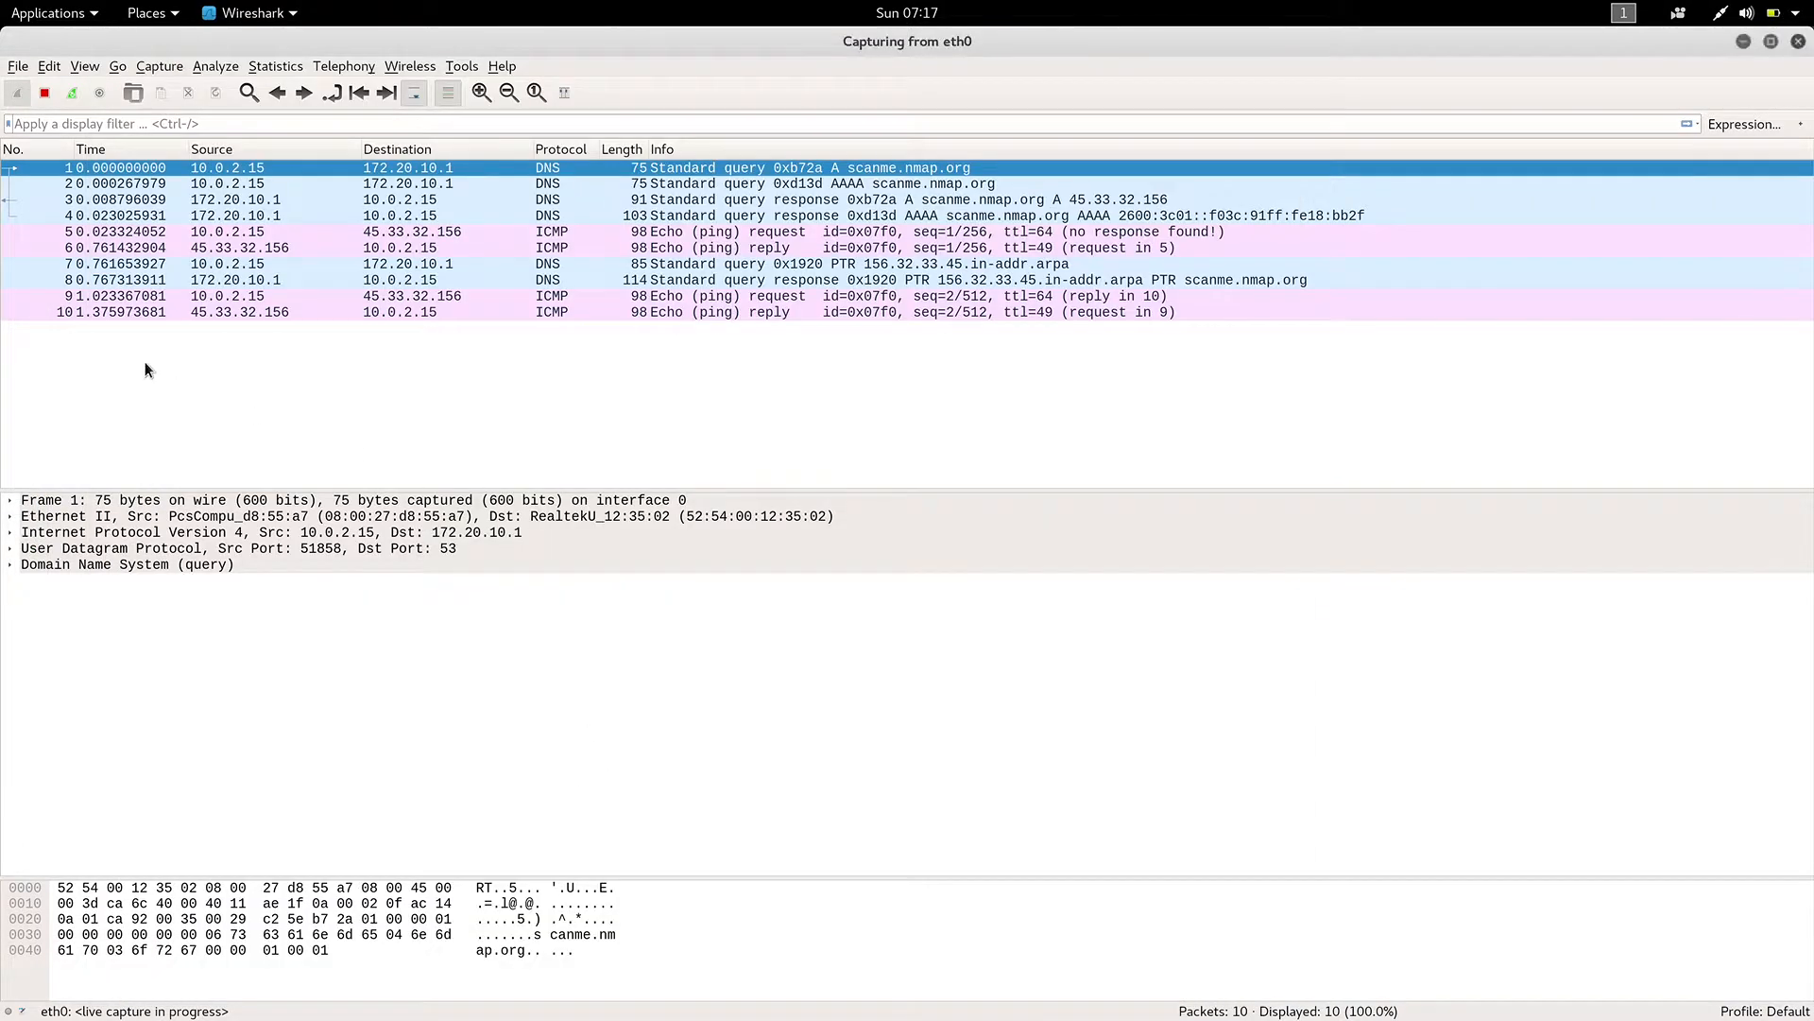
left_click(48, 95)
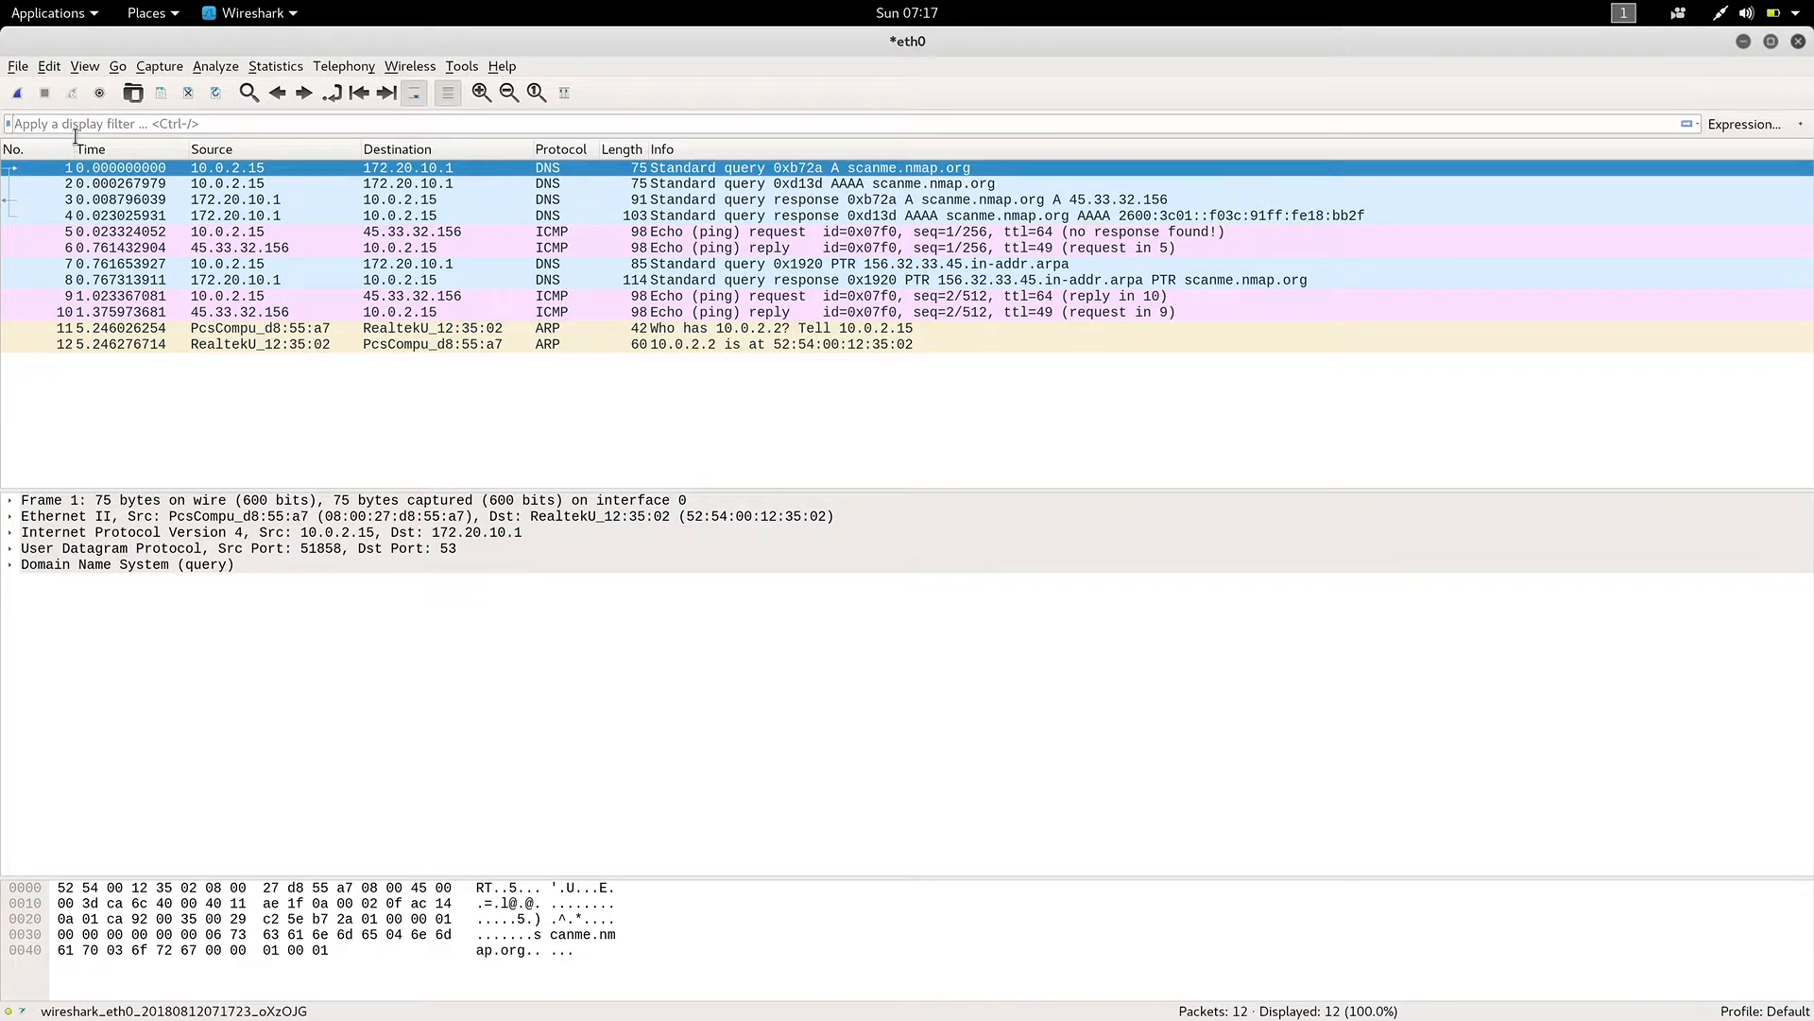
Apply the display filter icmp to the captured packets.
left_click(68, 128)
type("icmp")
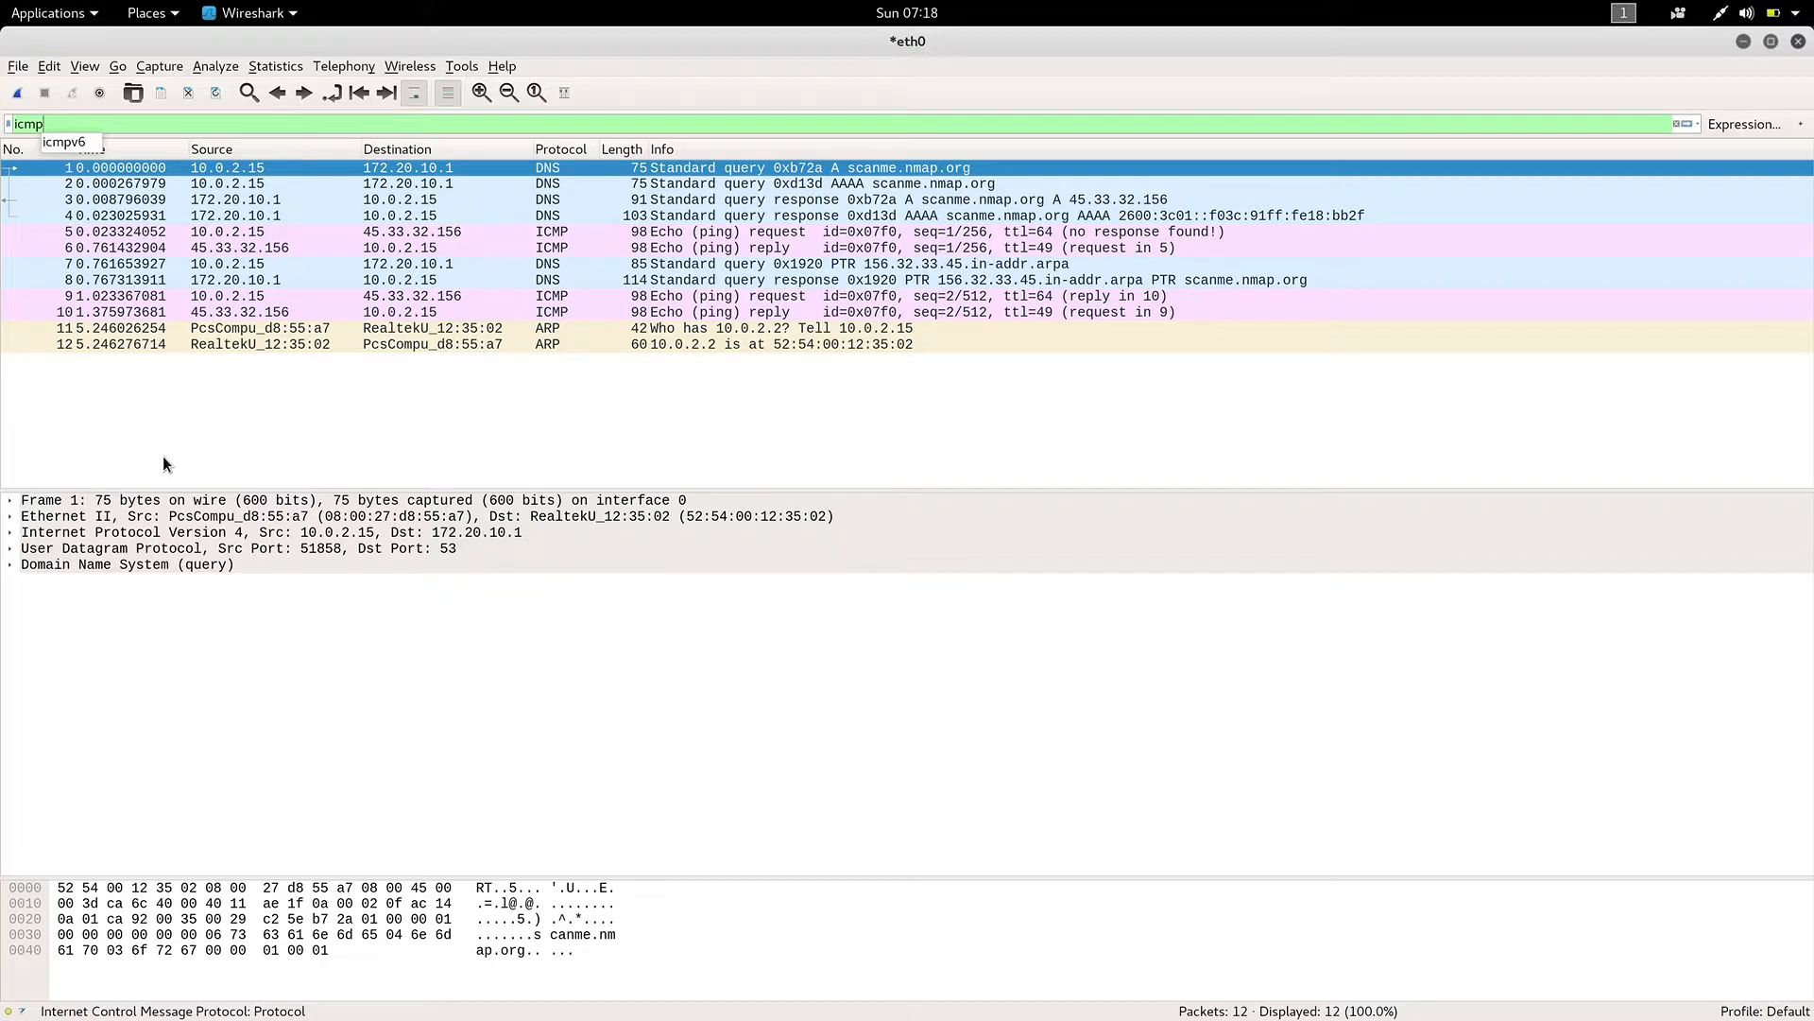
key("Return")
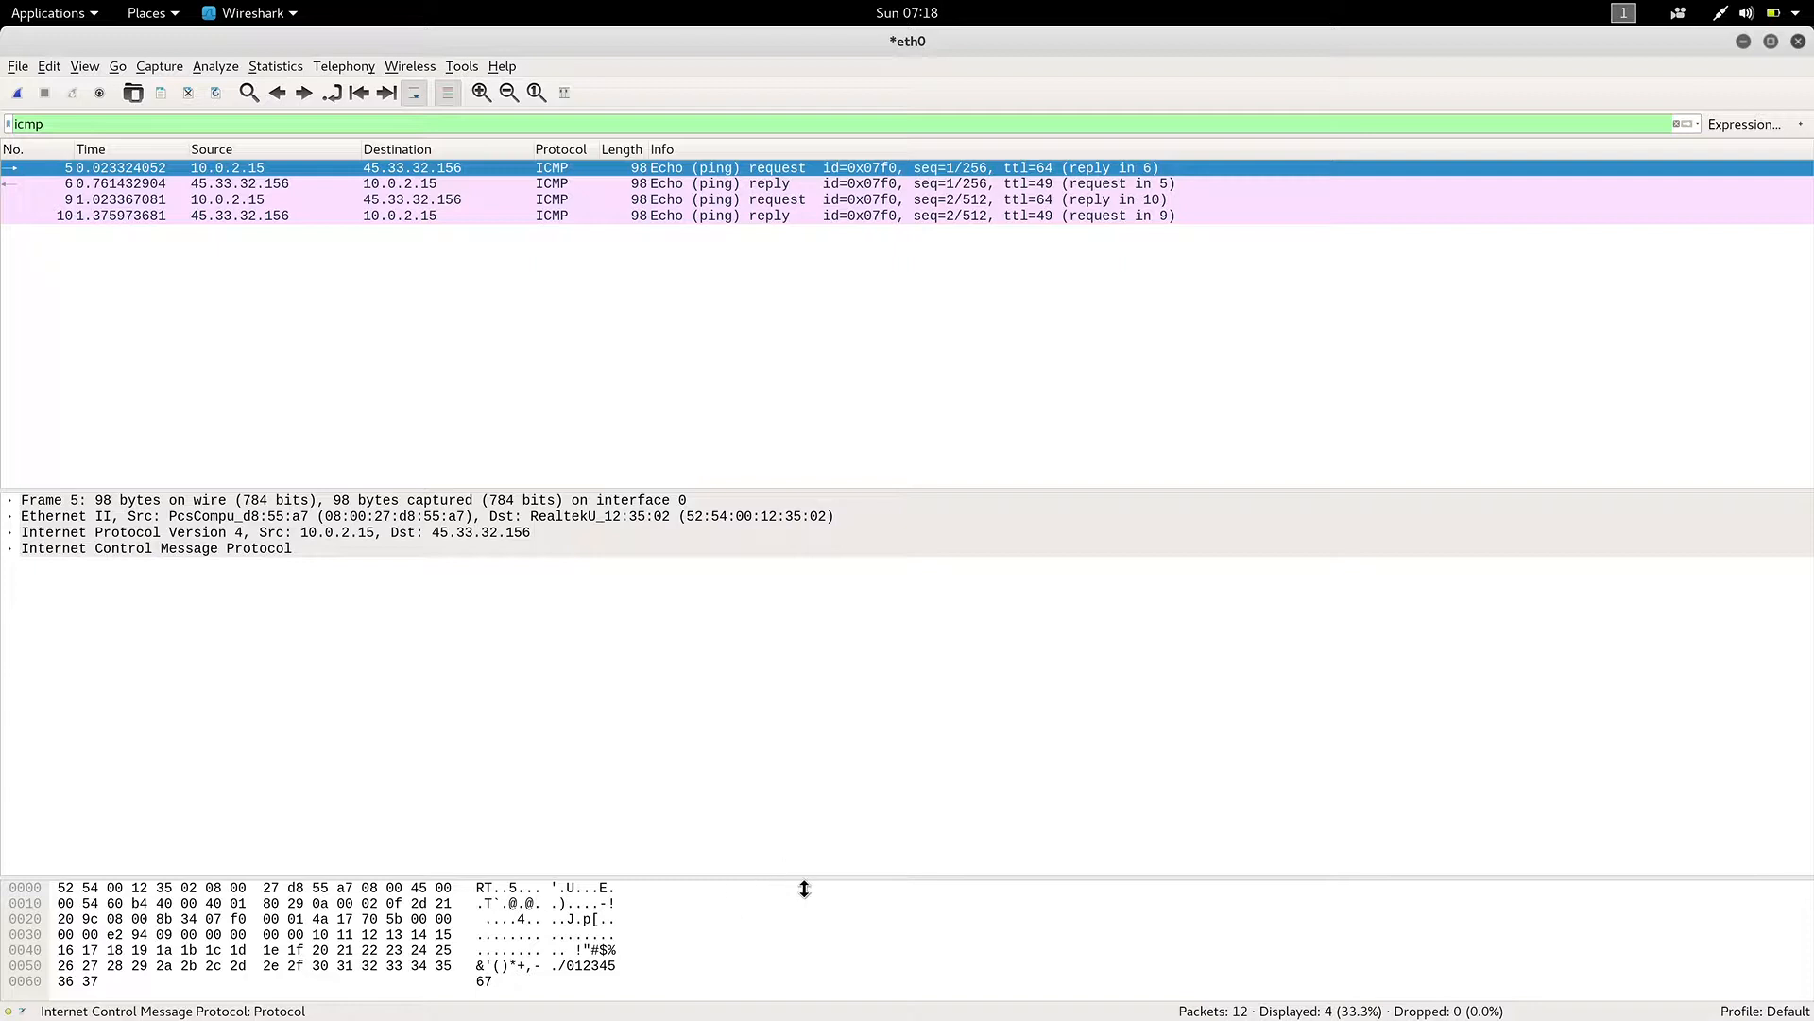
Collapse the packet bytes pane and expand the Internet Control Message Protocol and Internet Protocol Version 4 details of packet 5.
left_click_drag(804, 889, 807, 1008)
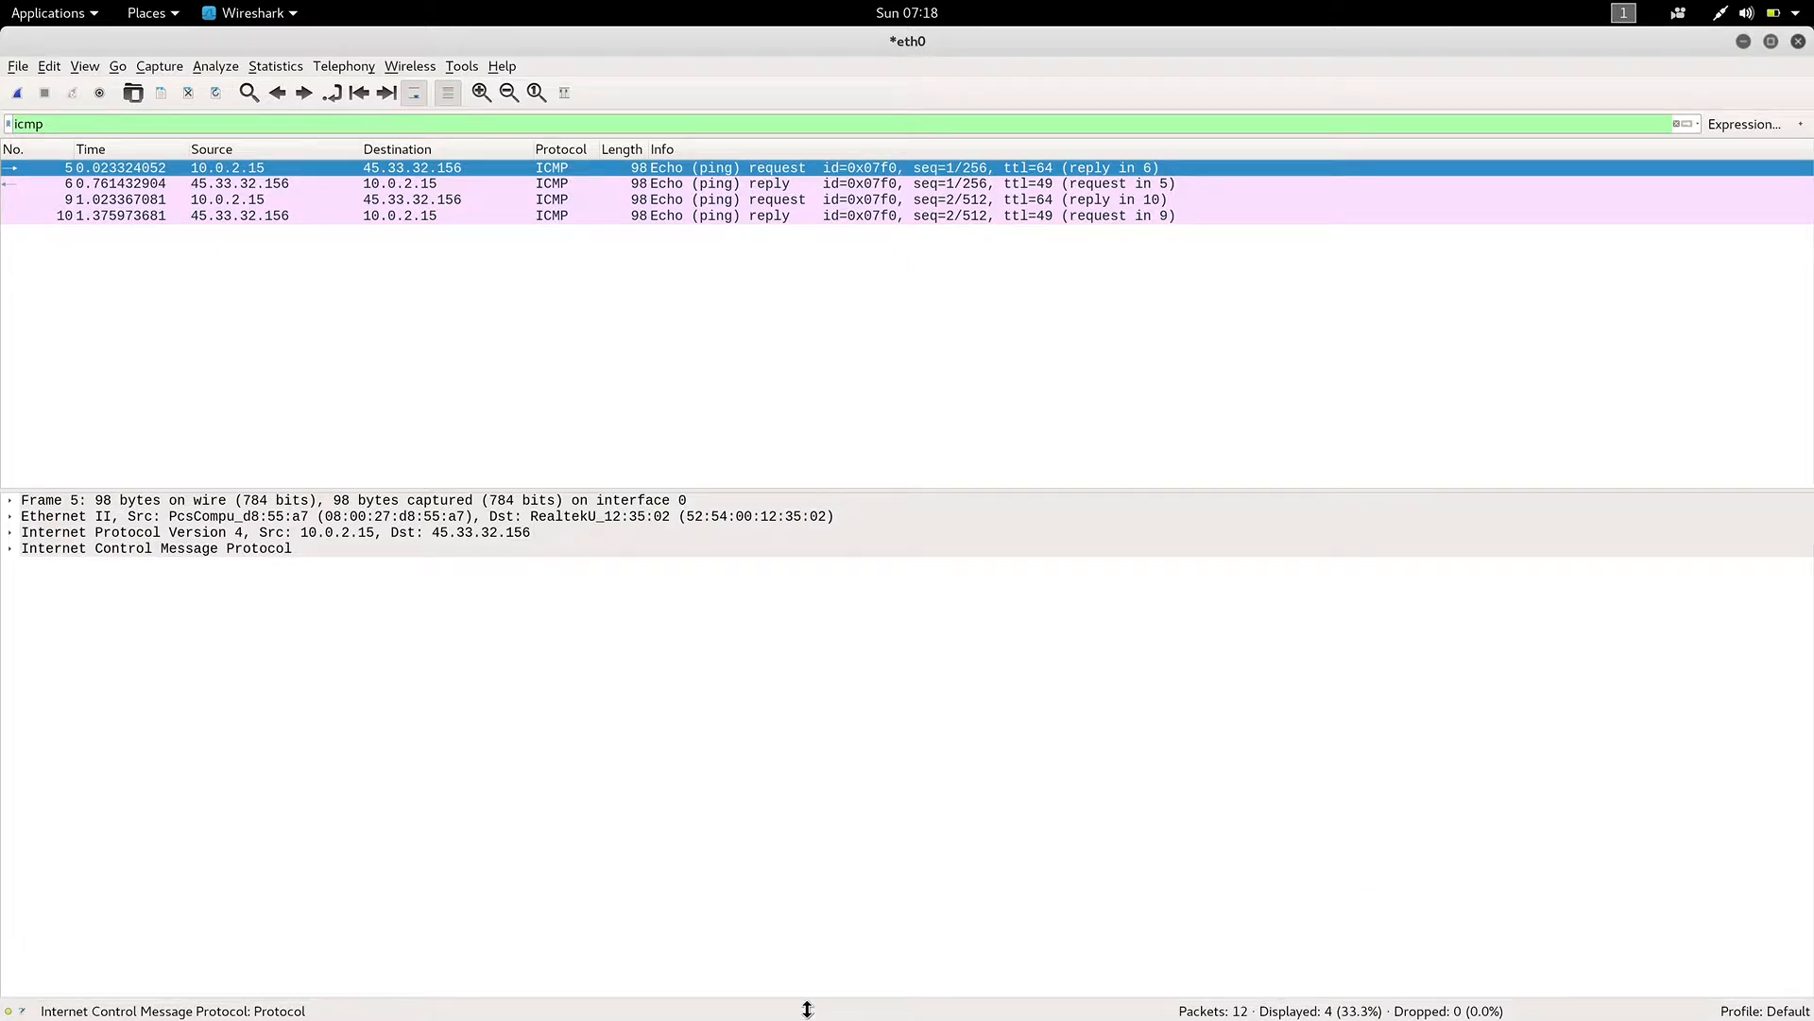
left_click(9, 549)
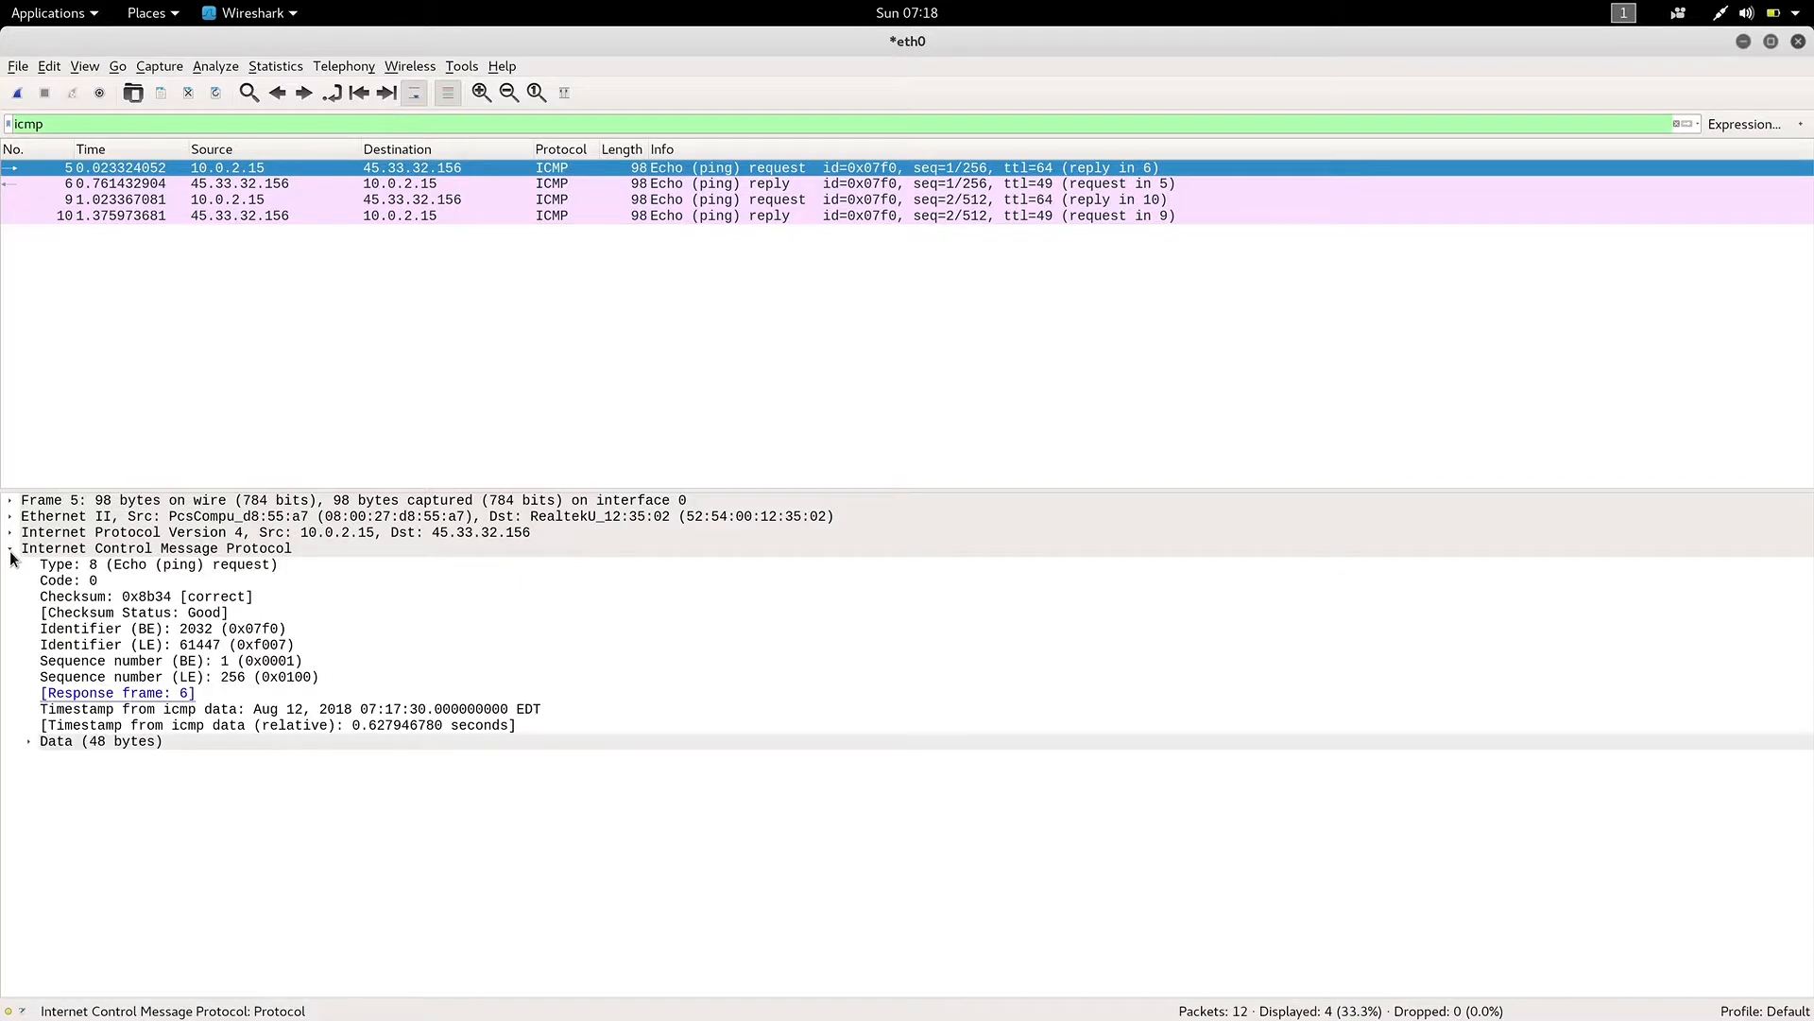
left_click(9, 533)
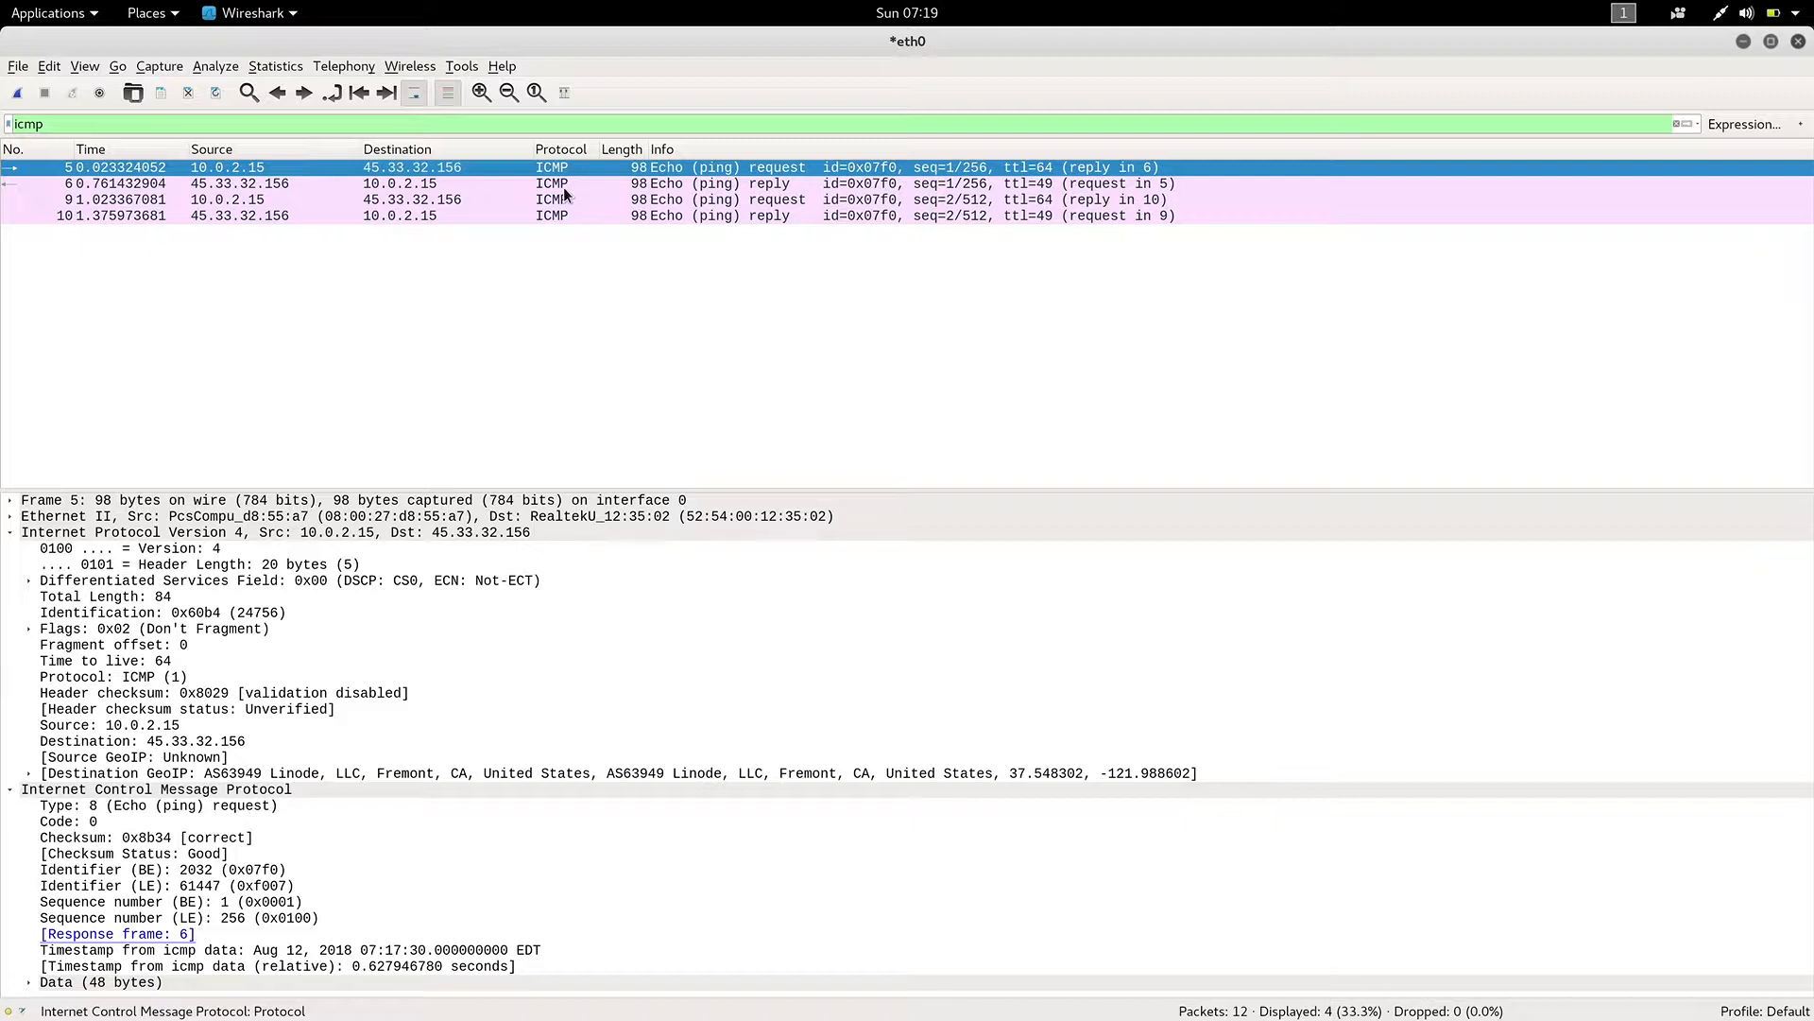
Compare the IPv4 and ICMP details of the first echo request and its reply, packets 5 and 6.
left_click(514, 185)
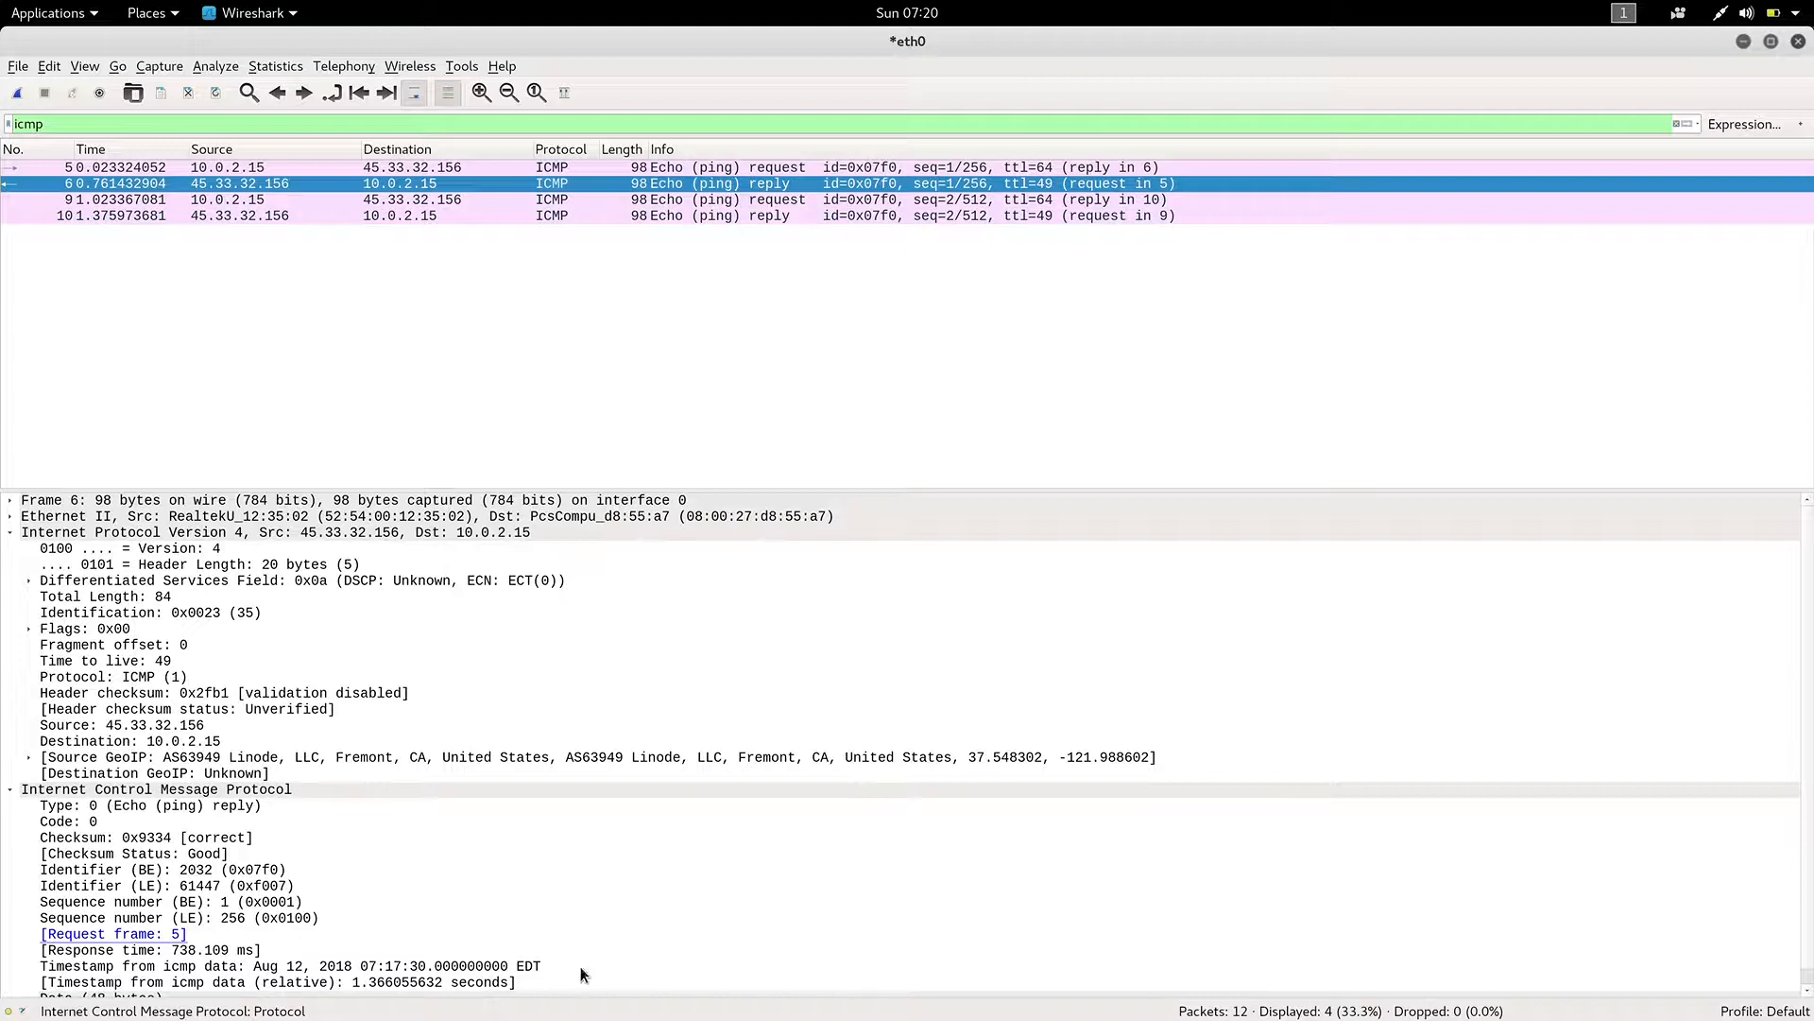
scroll(580, 969, "down", 1)
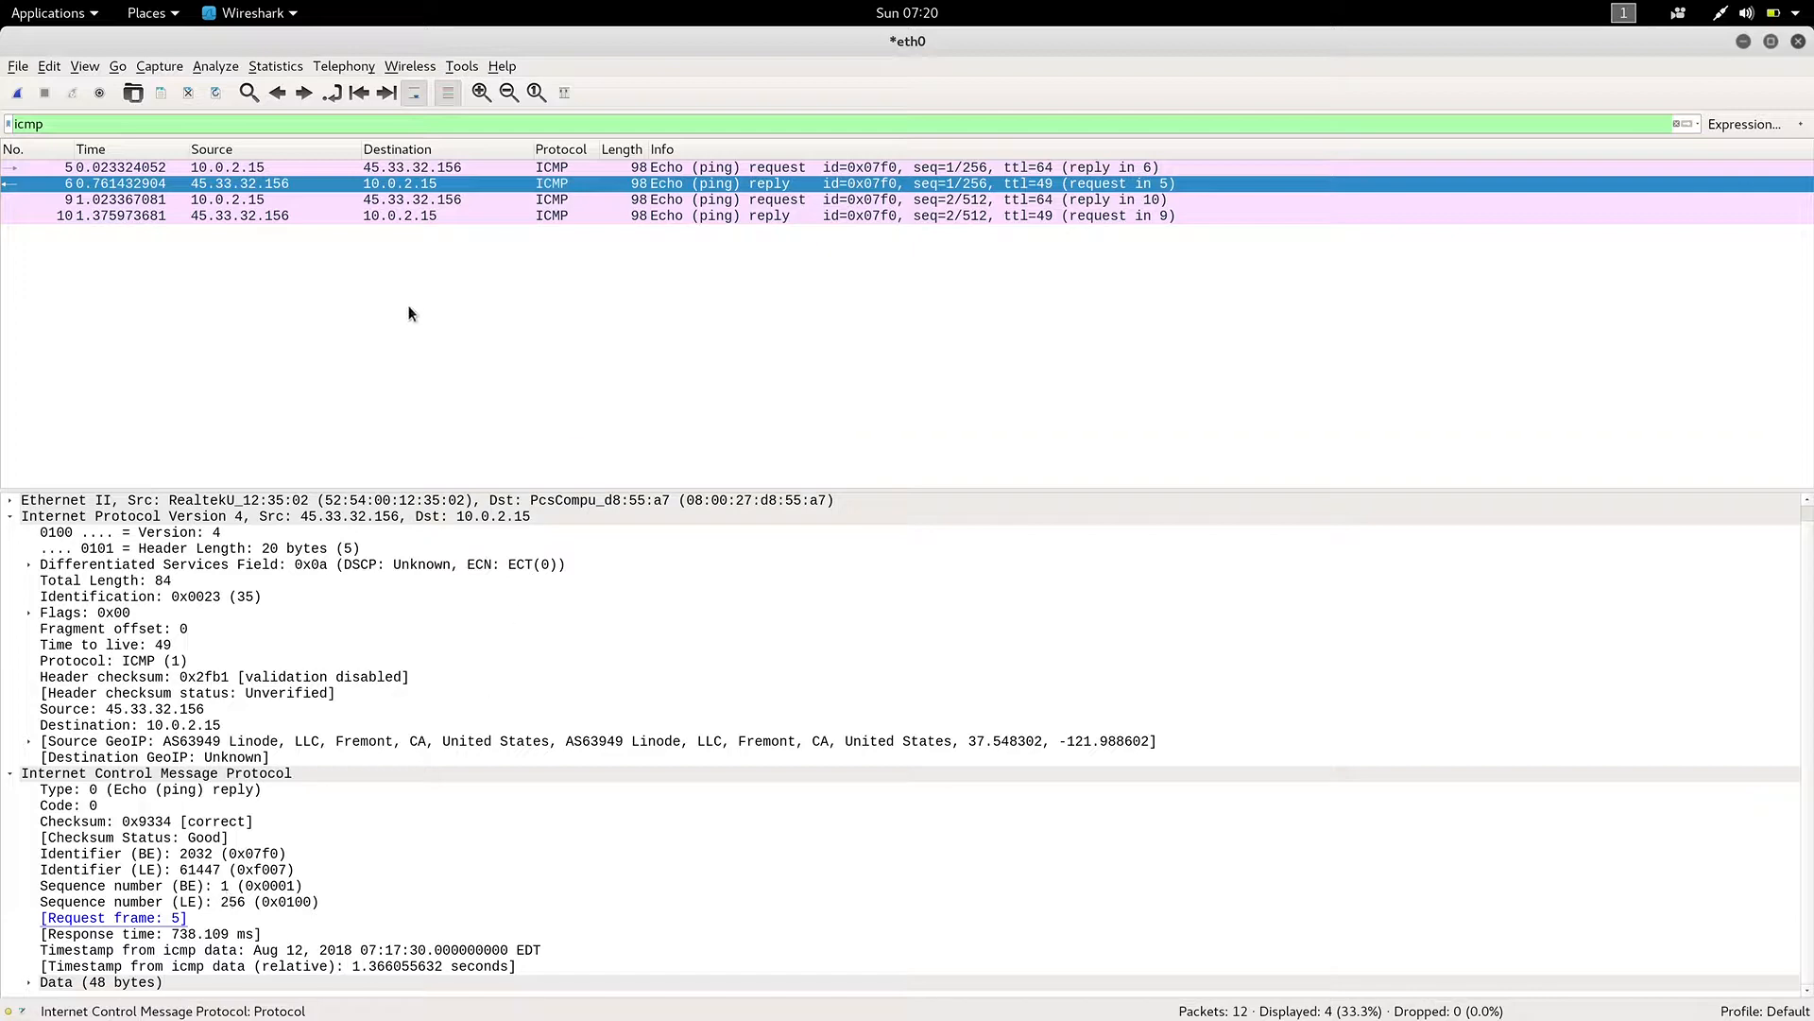
left_click(392, 170)
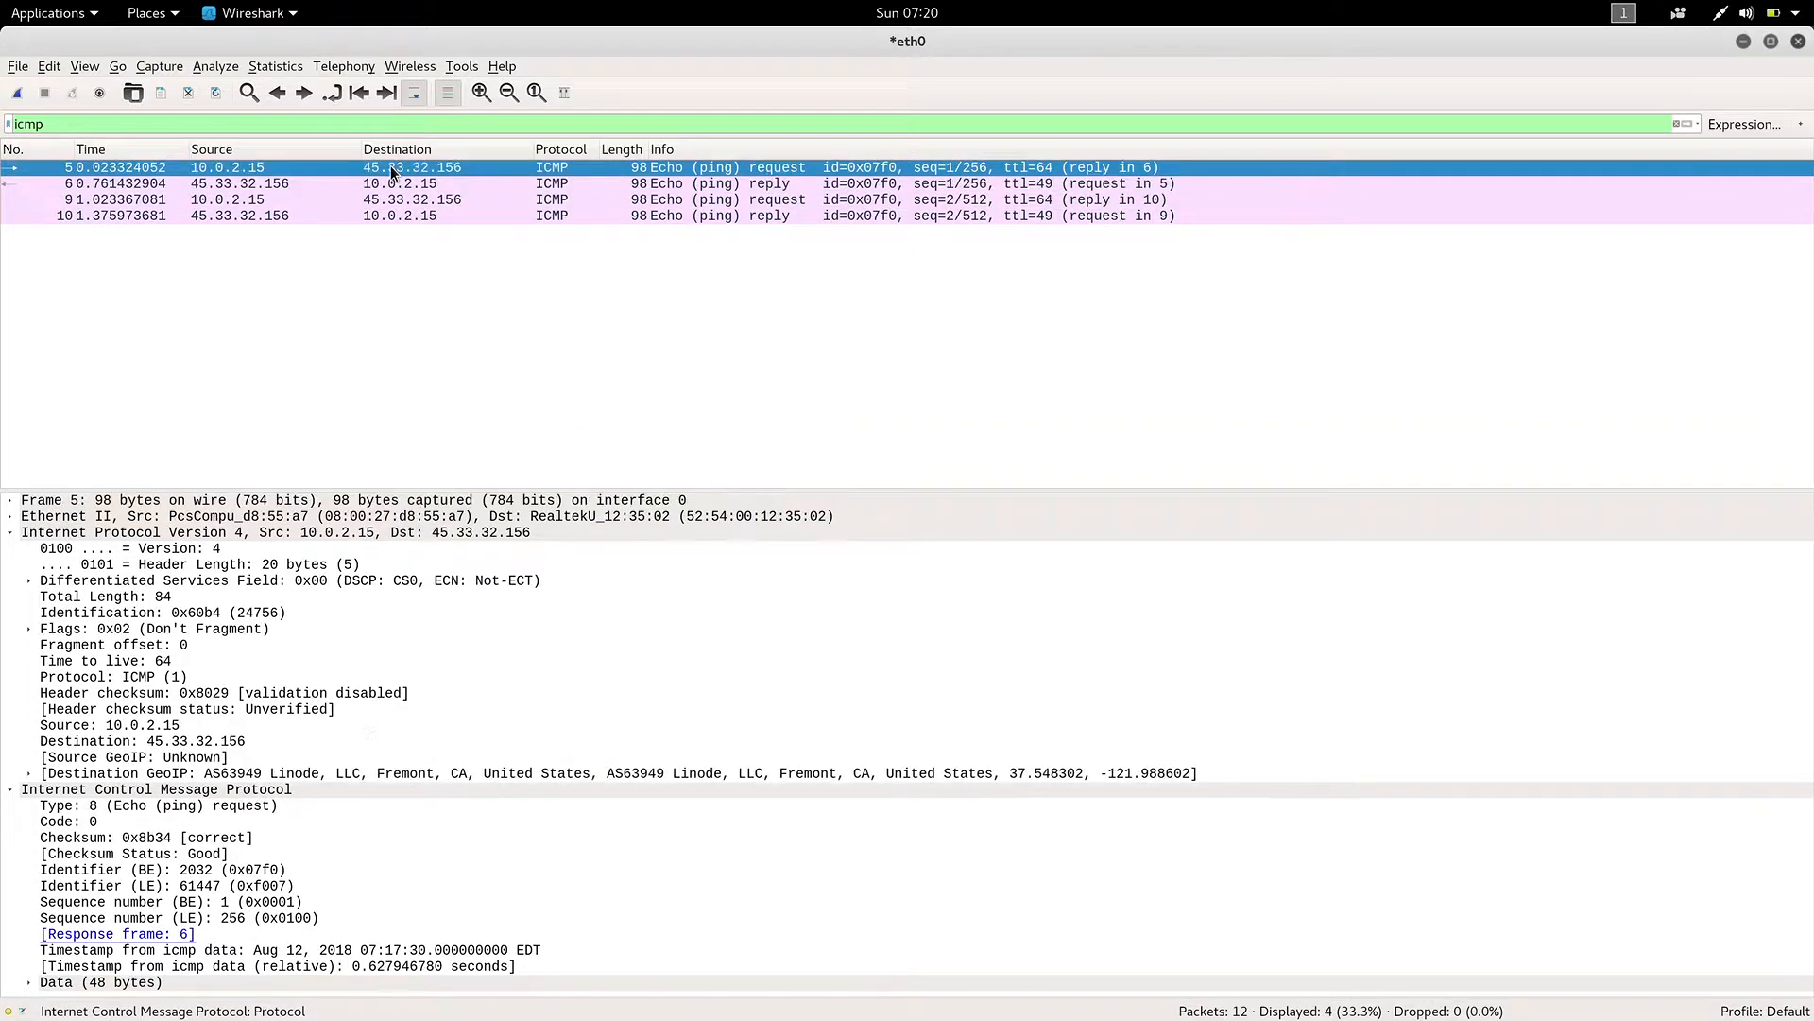
left_click(397, 188)
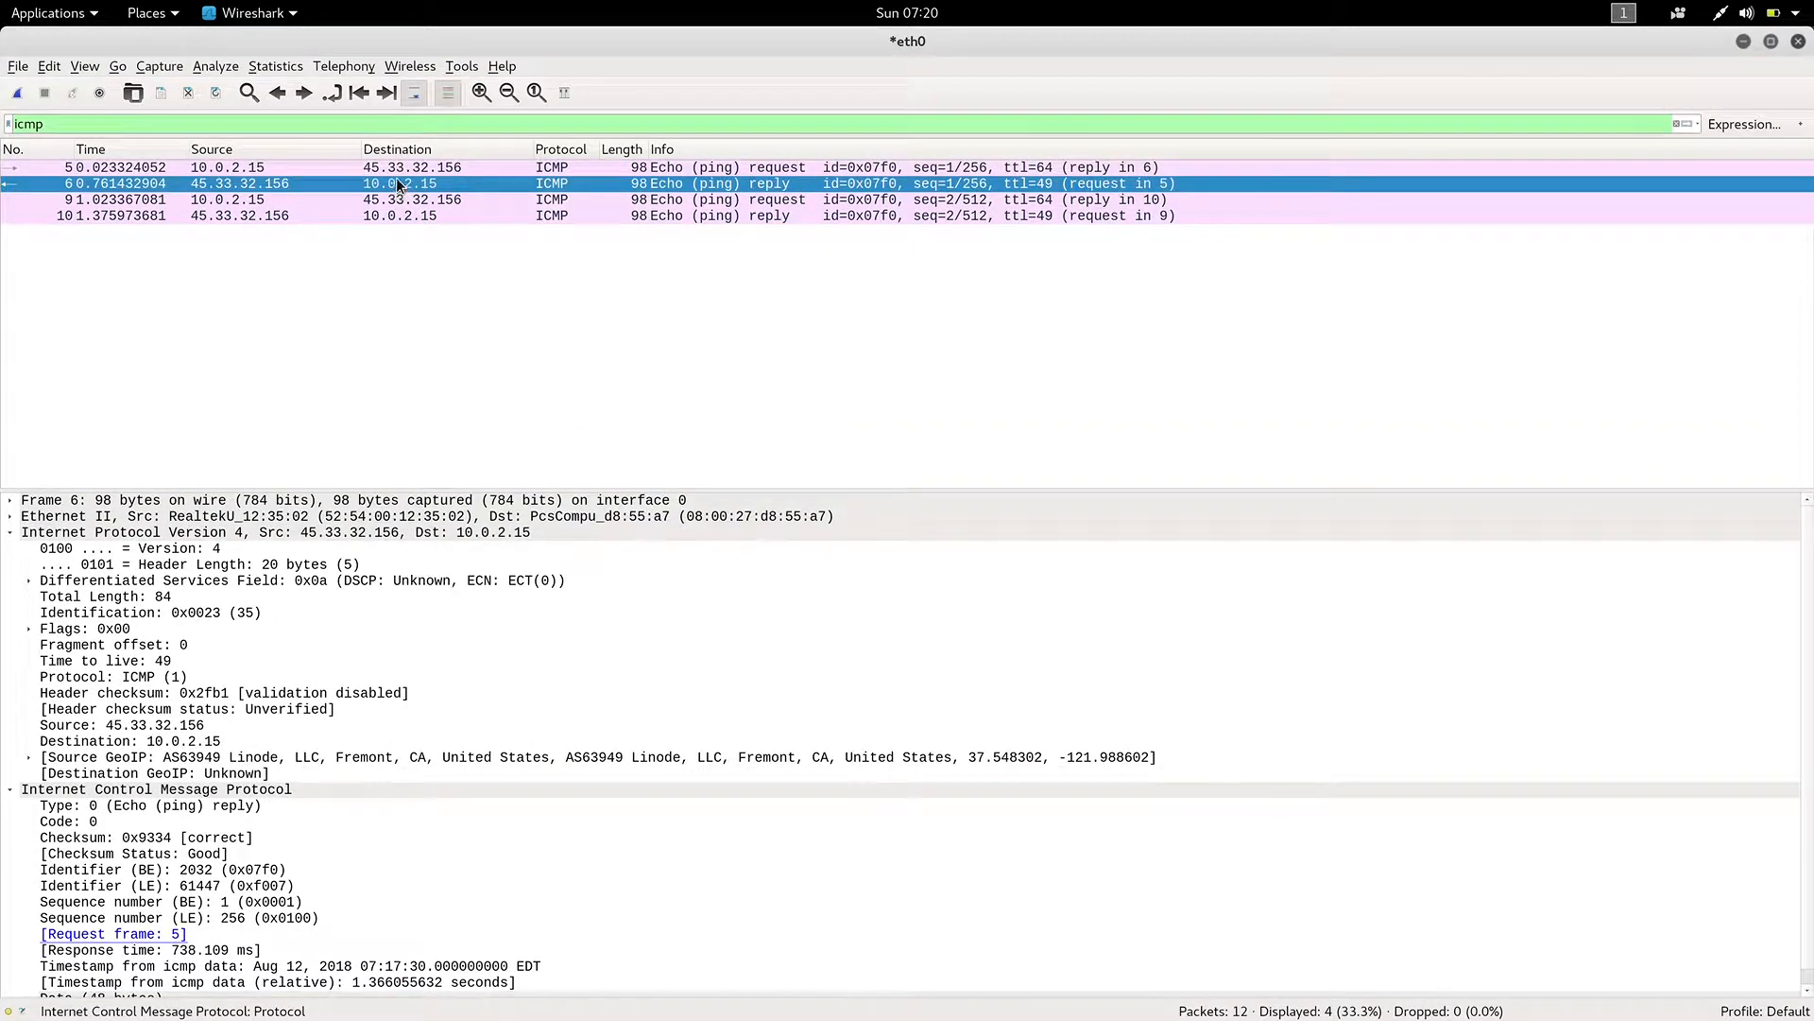
left_click(395, 172)
left_click(400, 185)
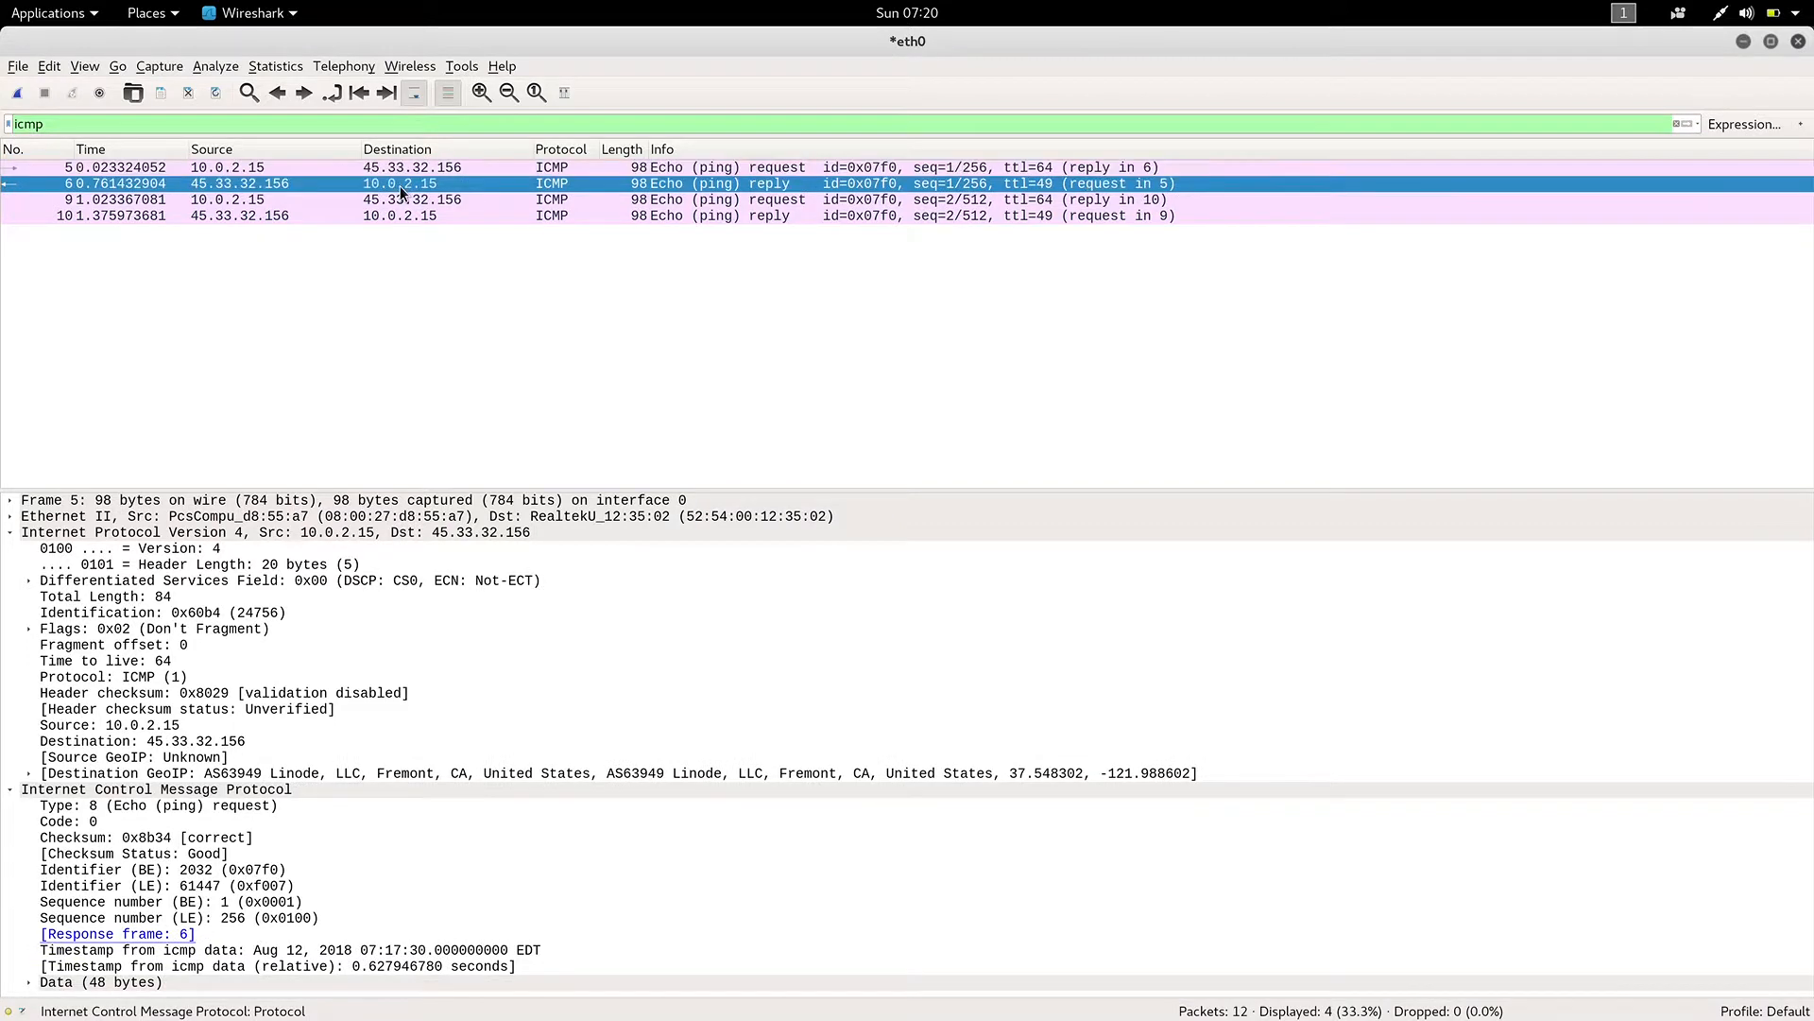
left_click(401, 169)
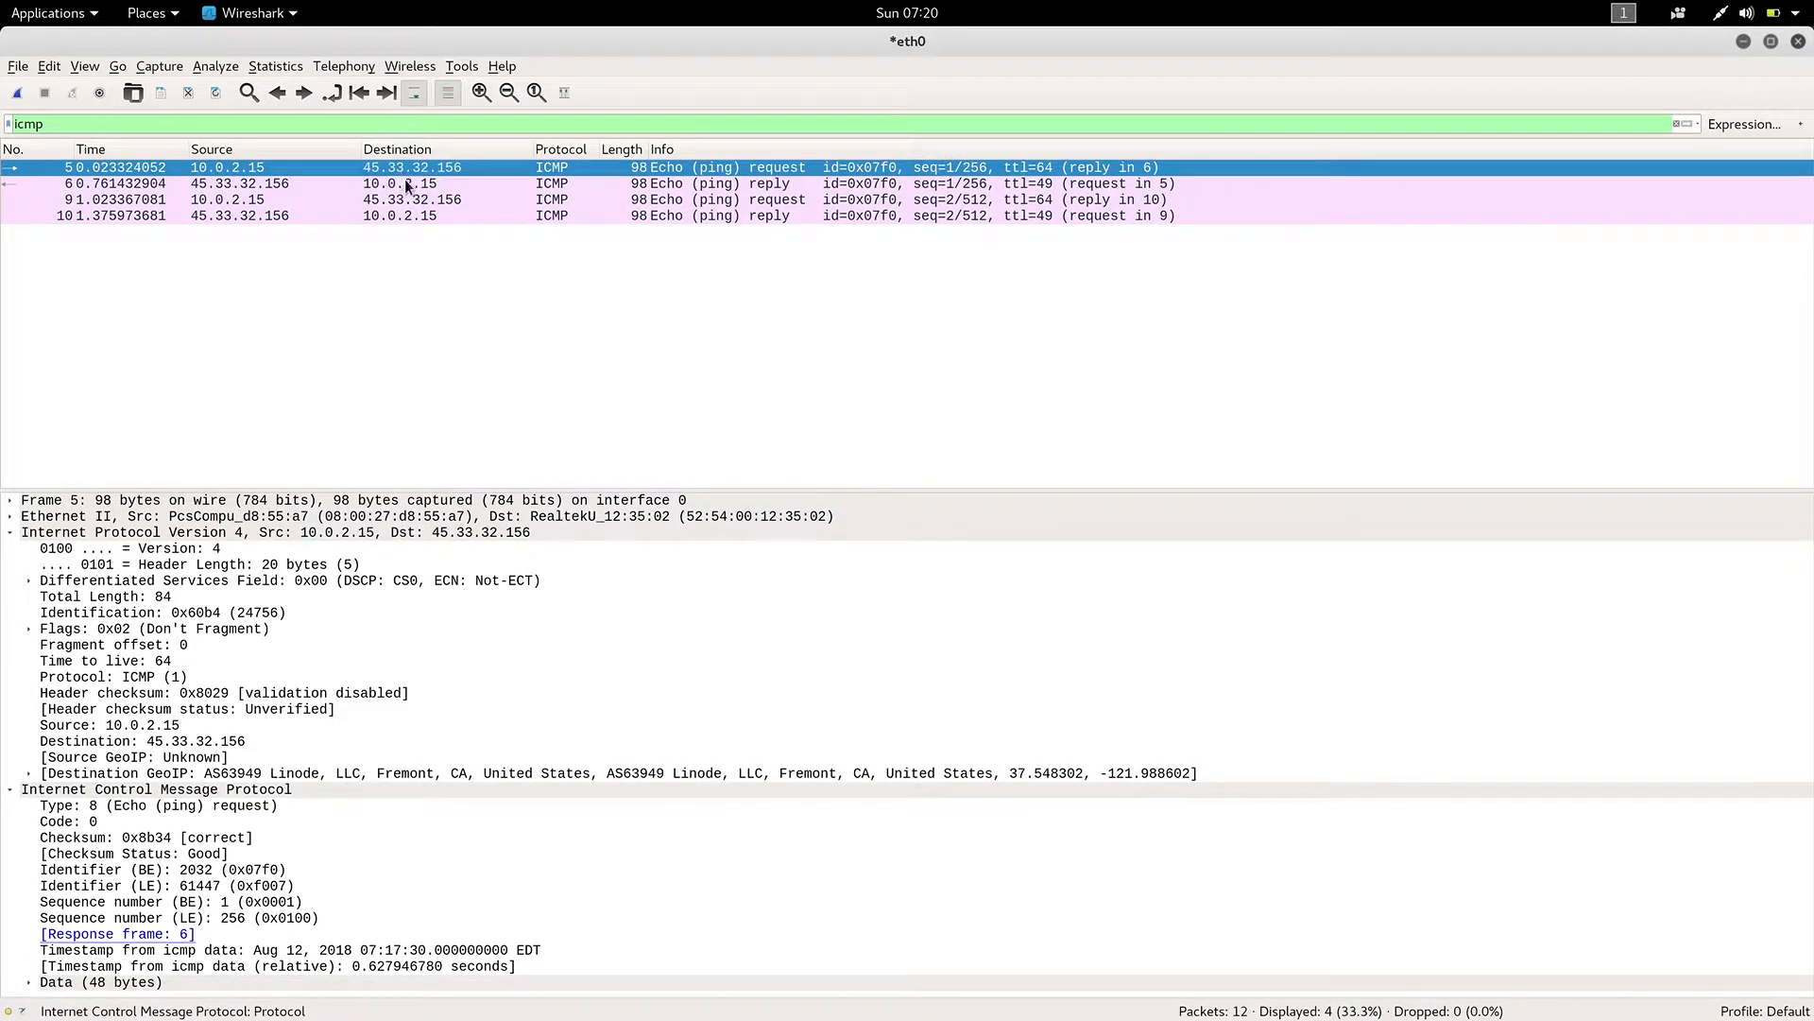
left_click(409, 186)
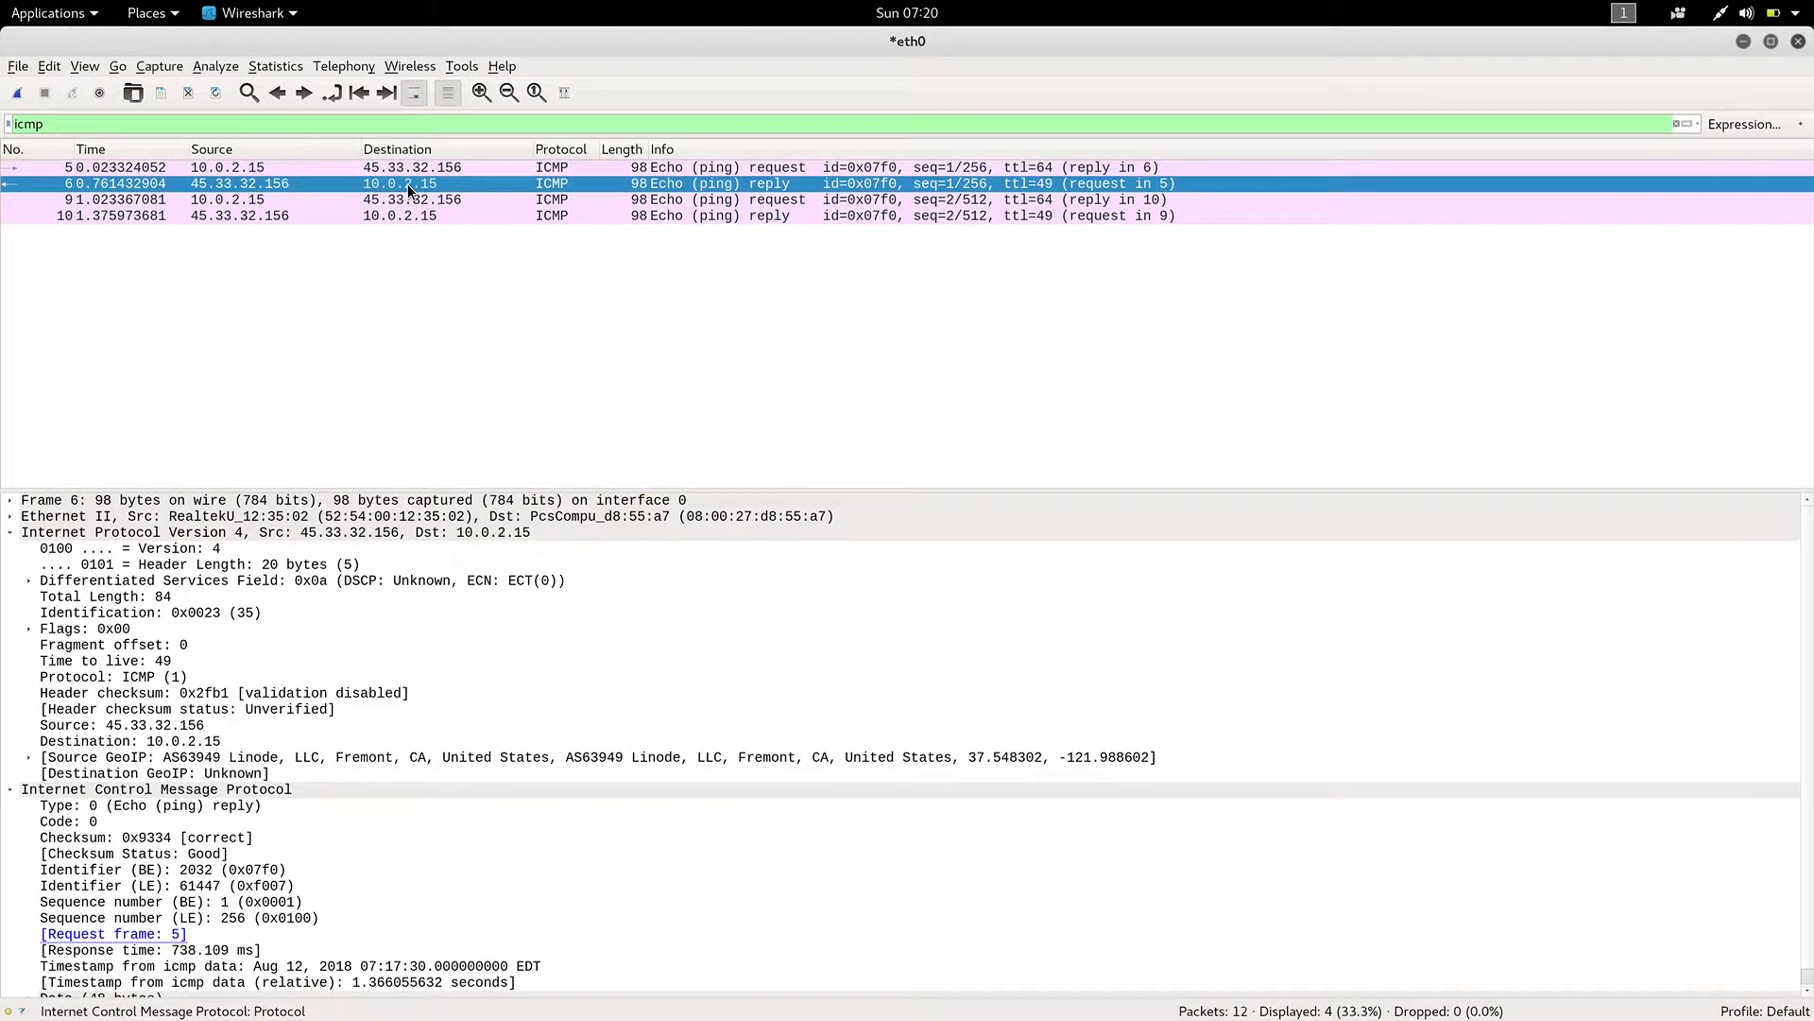
left_click(410, 167)
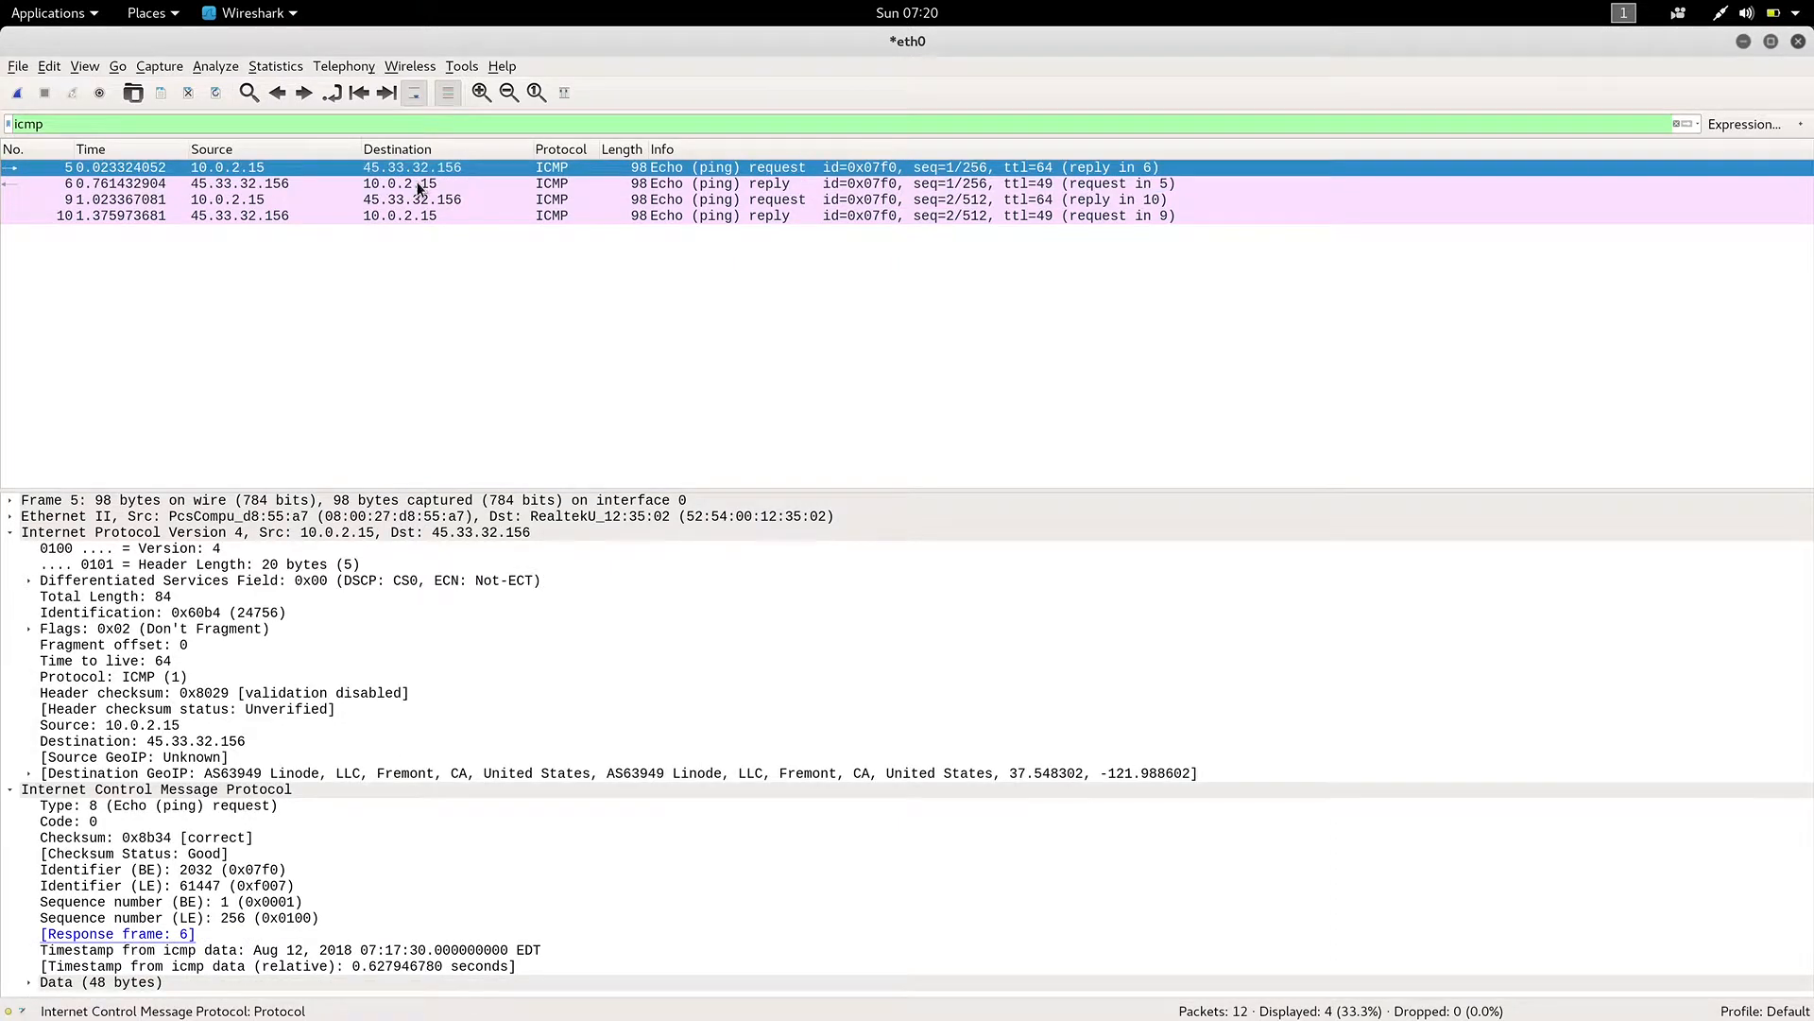
left_click(420, 186)
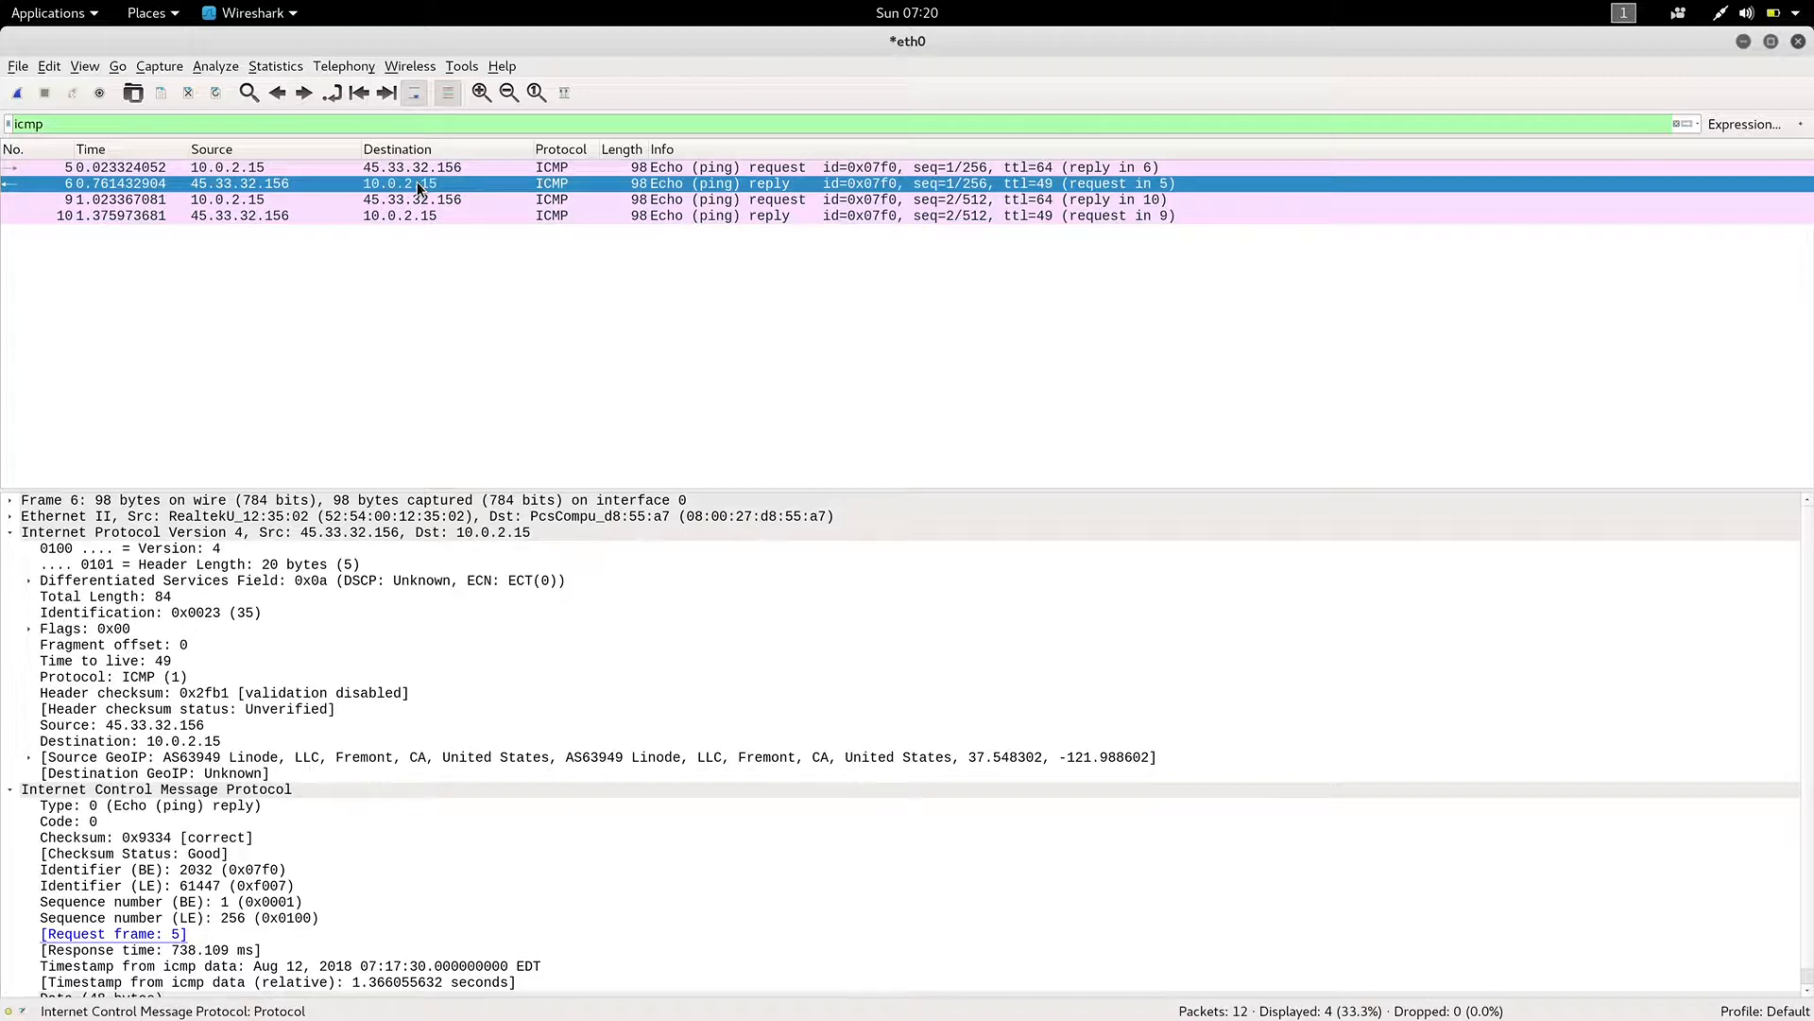
Examine the ICMP details of the second echo request and its reply, packets 9 and 10.
left_click(333, 202)
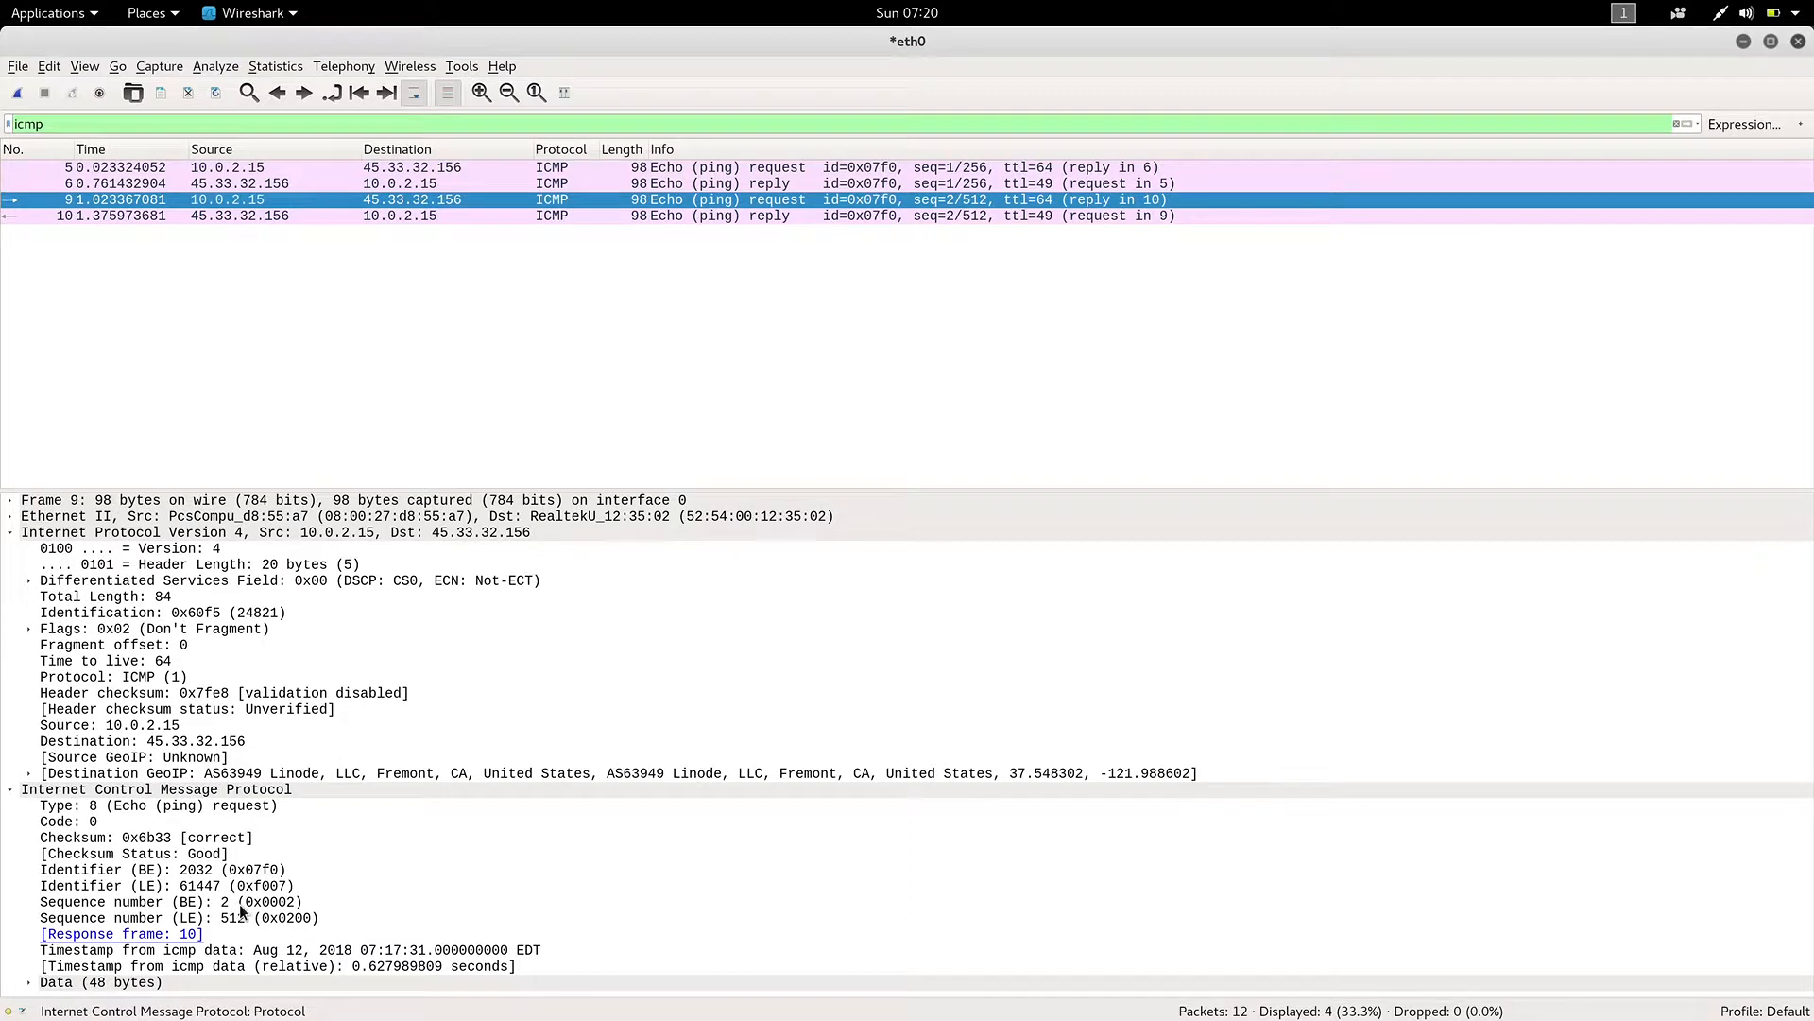
left_click(656, 215)
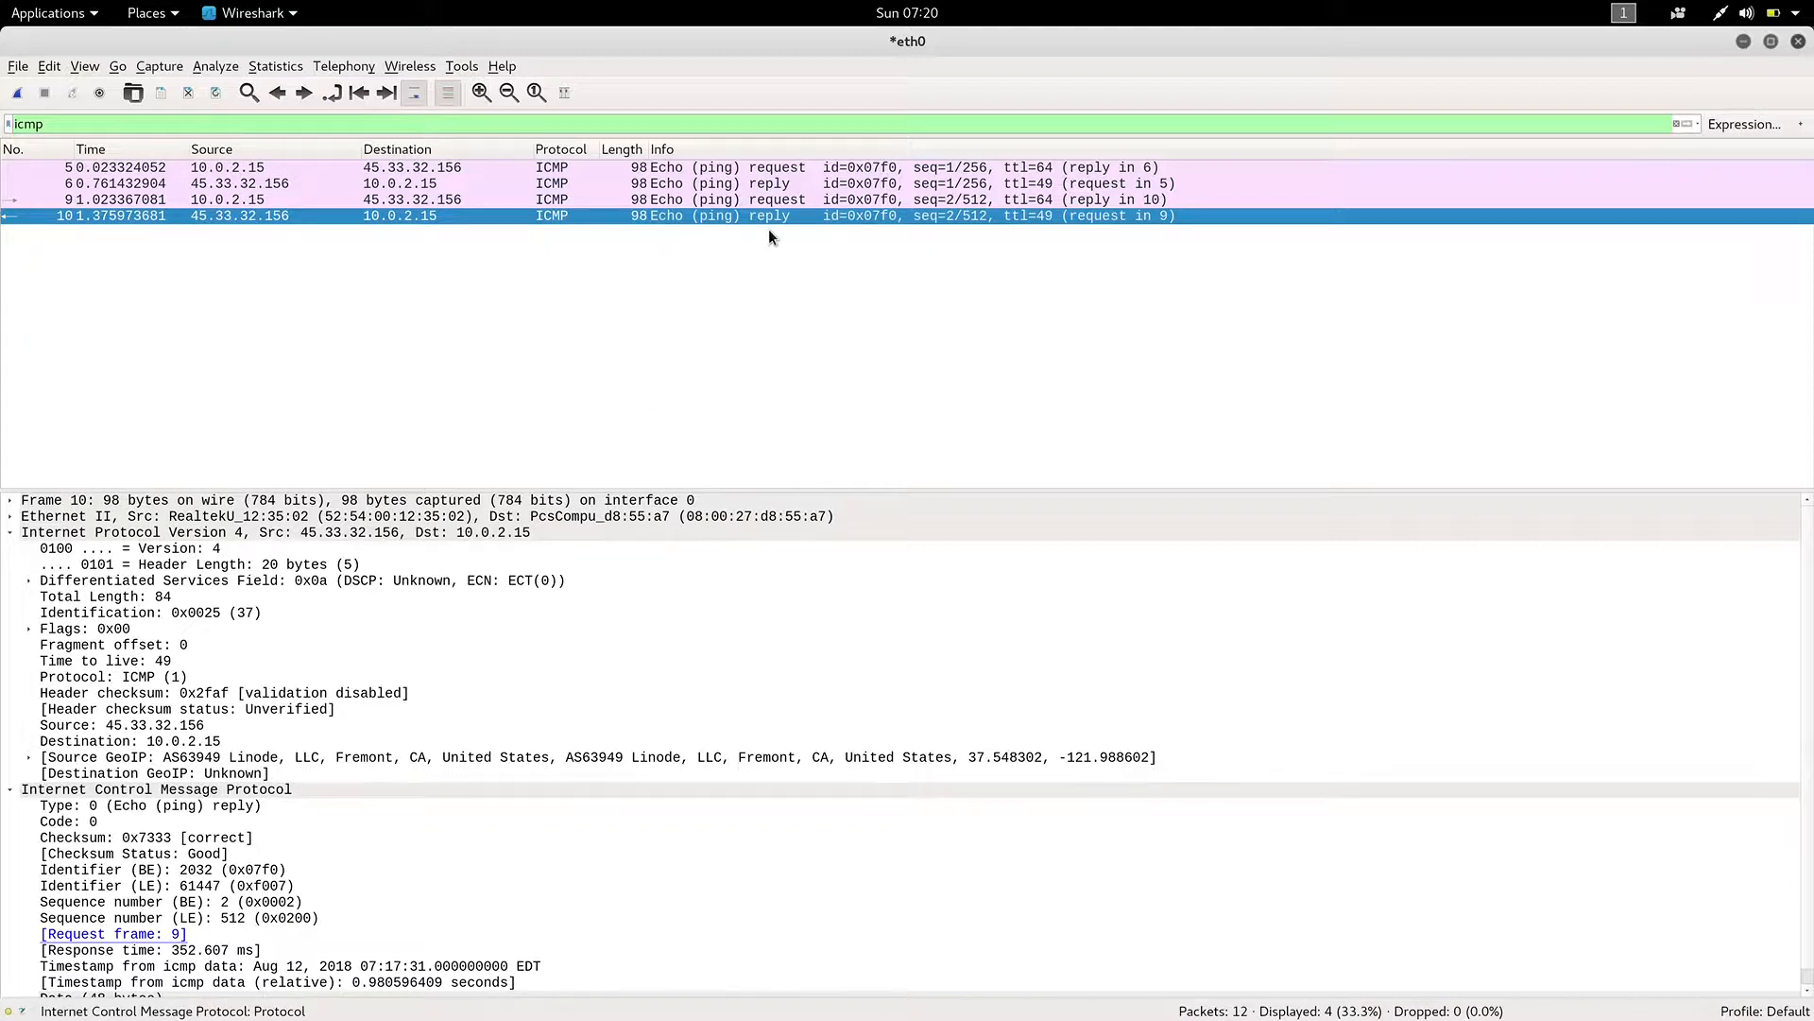
left_click(472, 201)
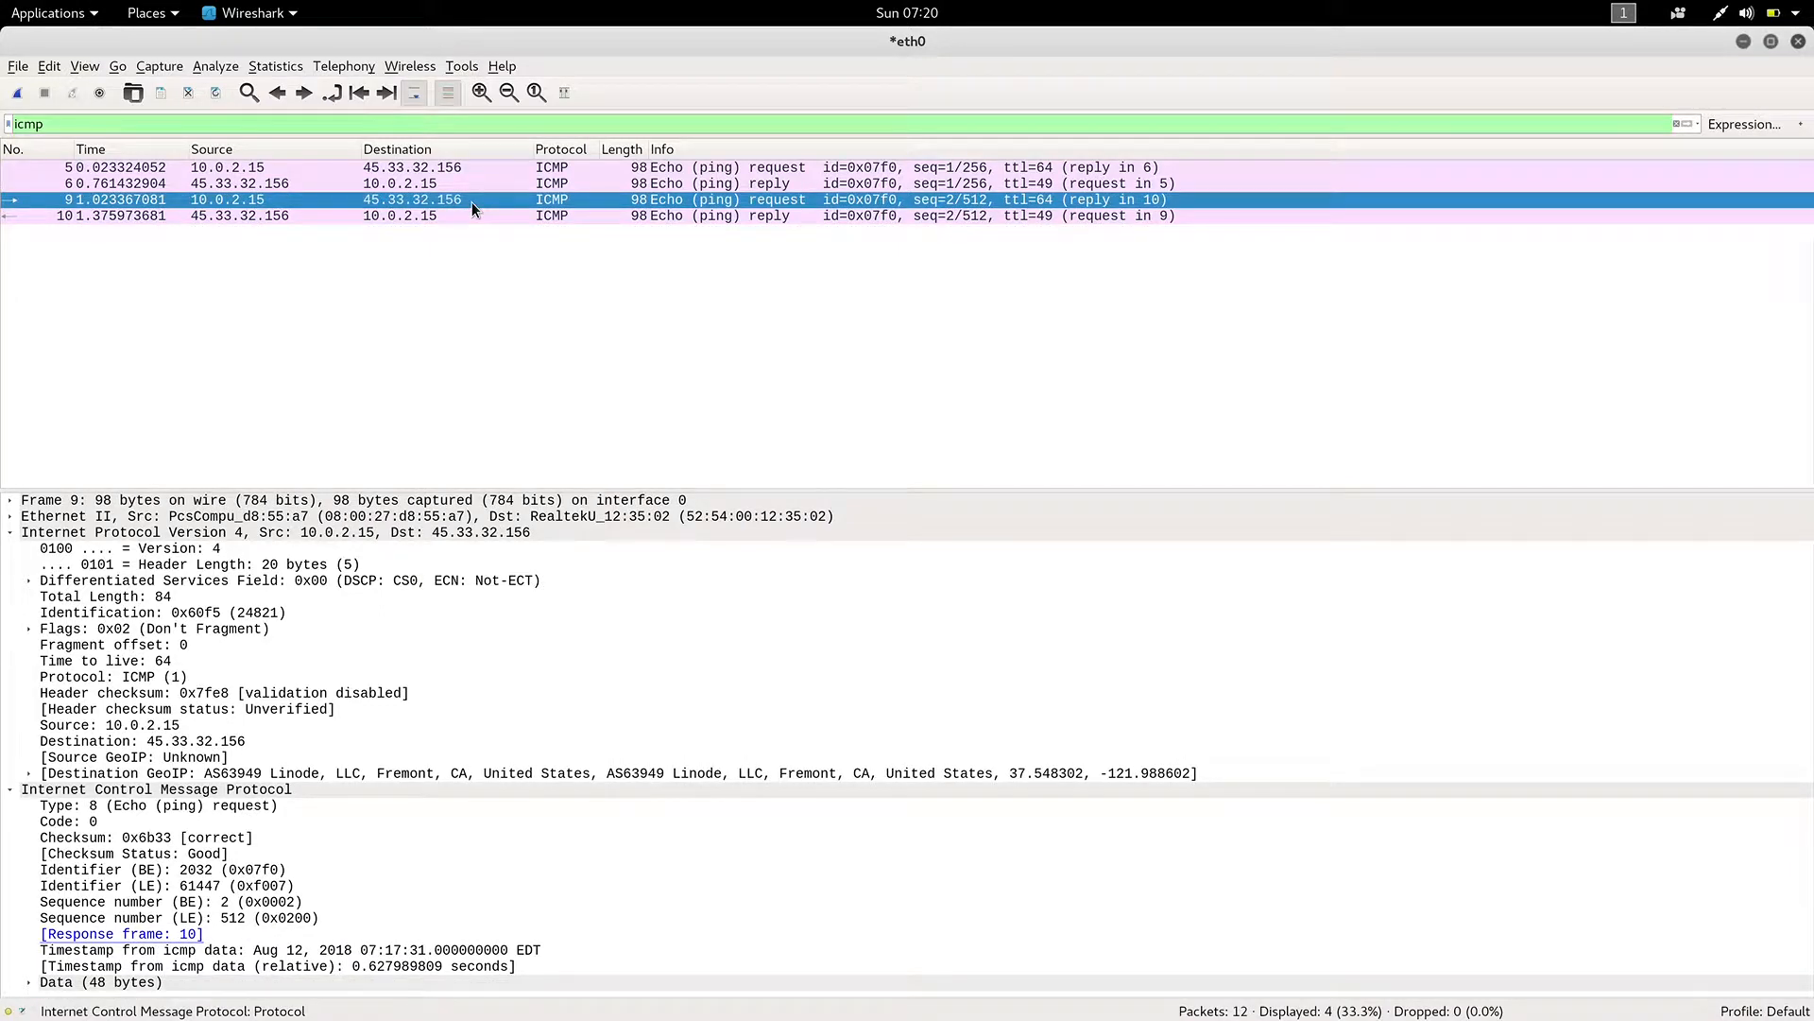
left_click(475, 219)
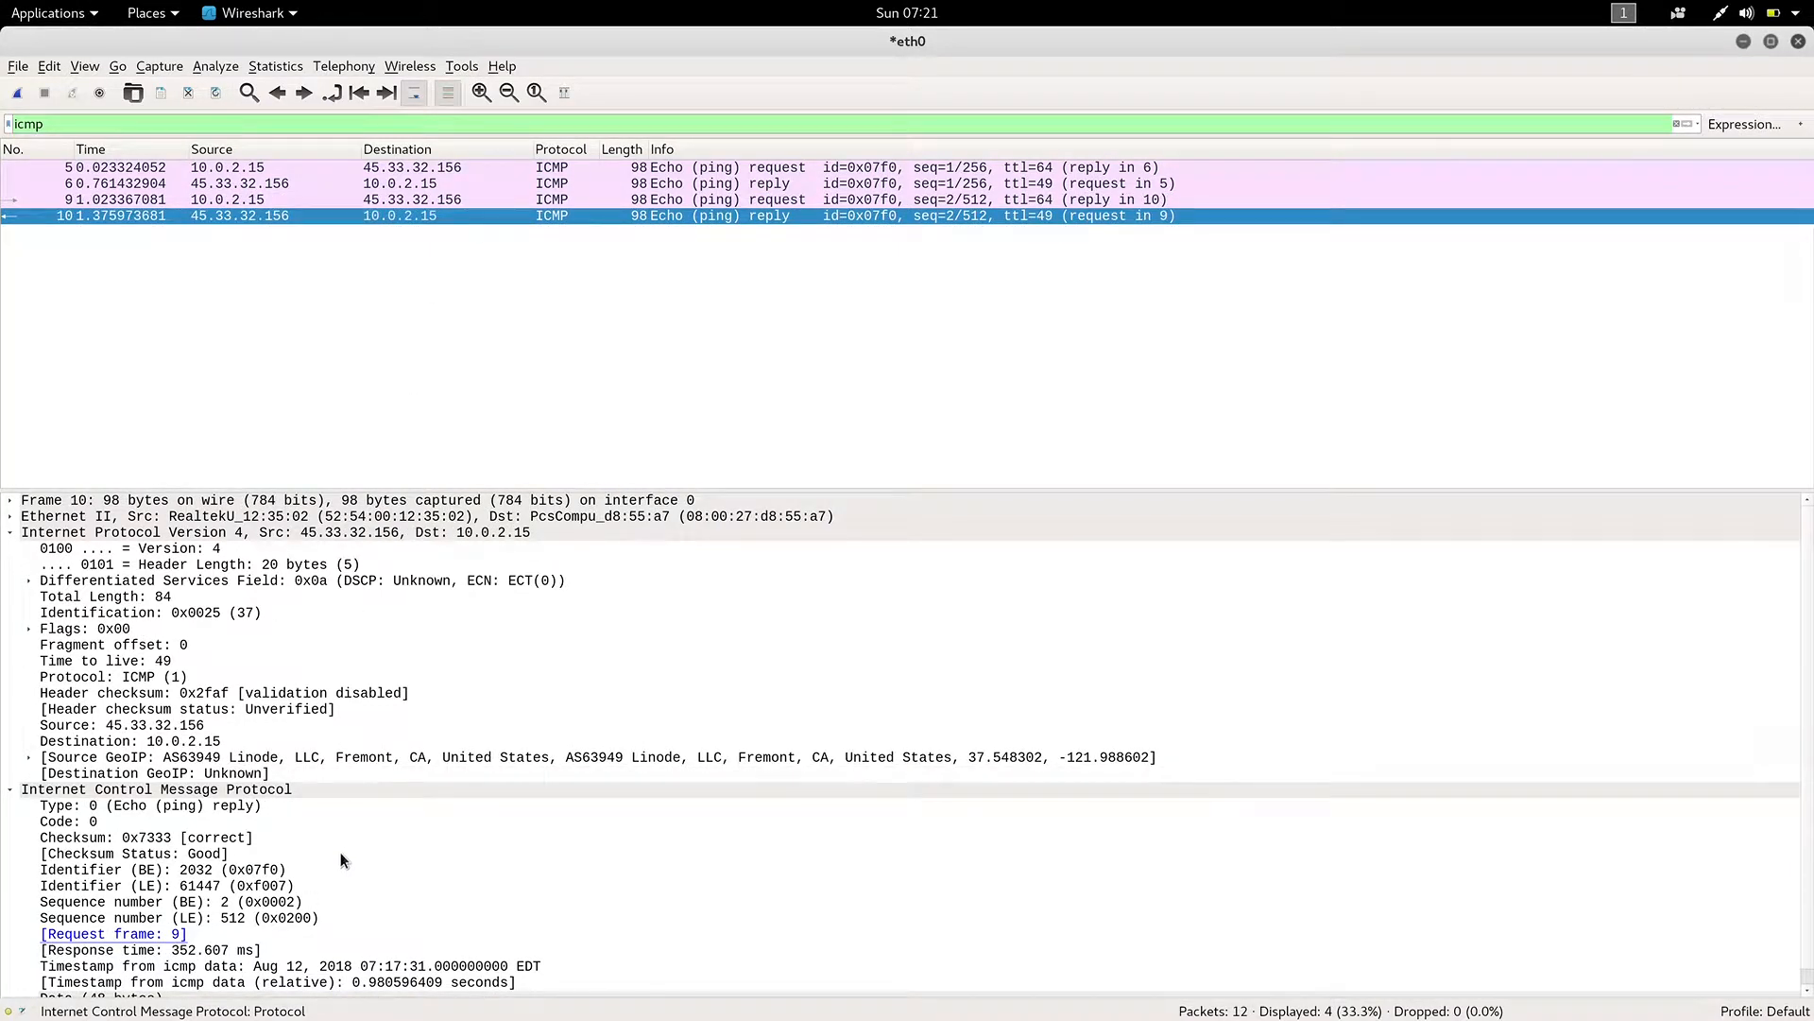
scroll(338, 846, "down", 1)
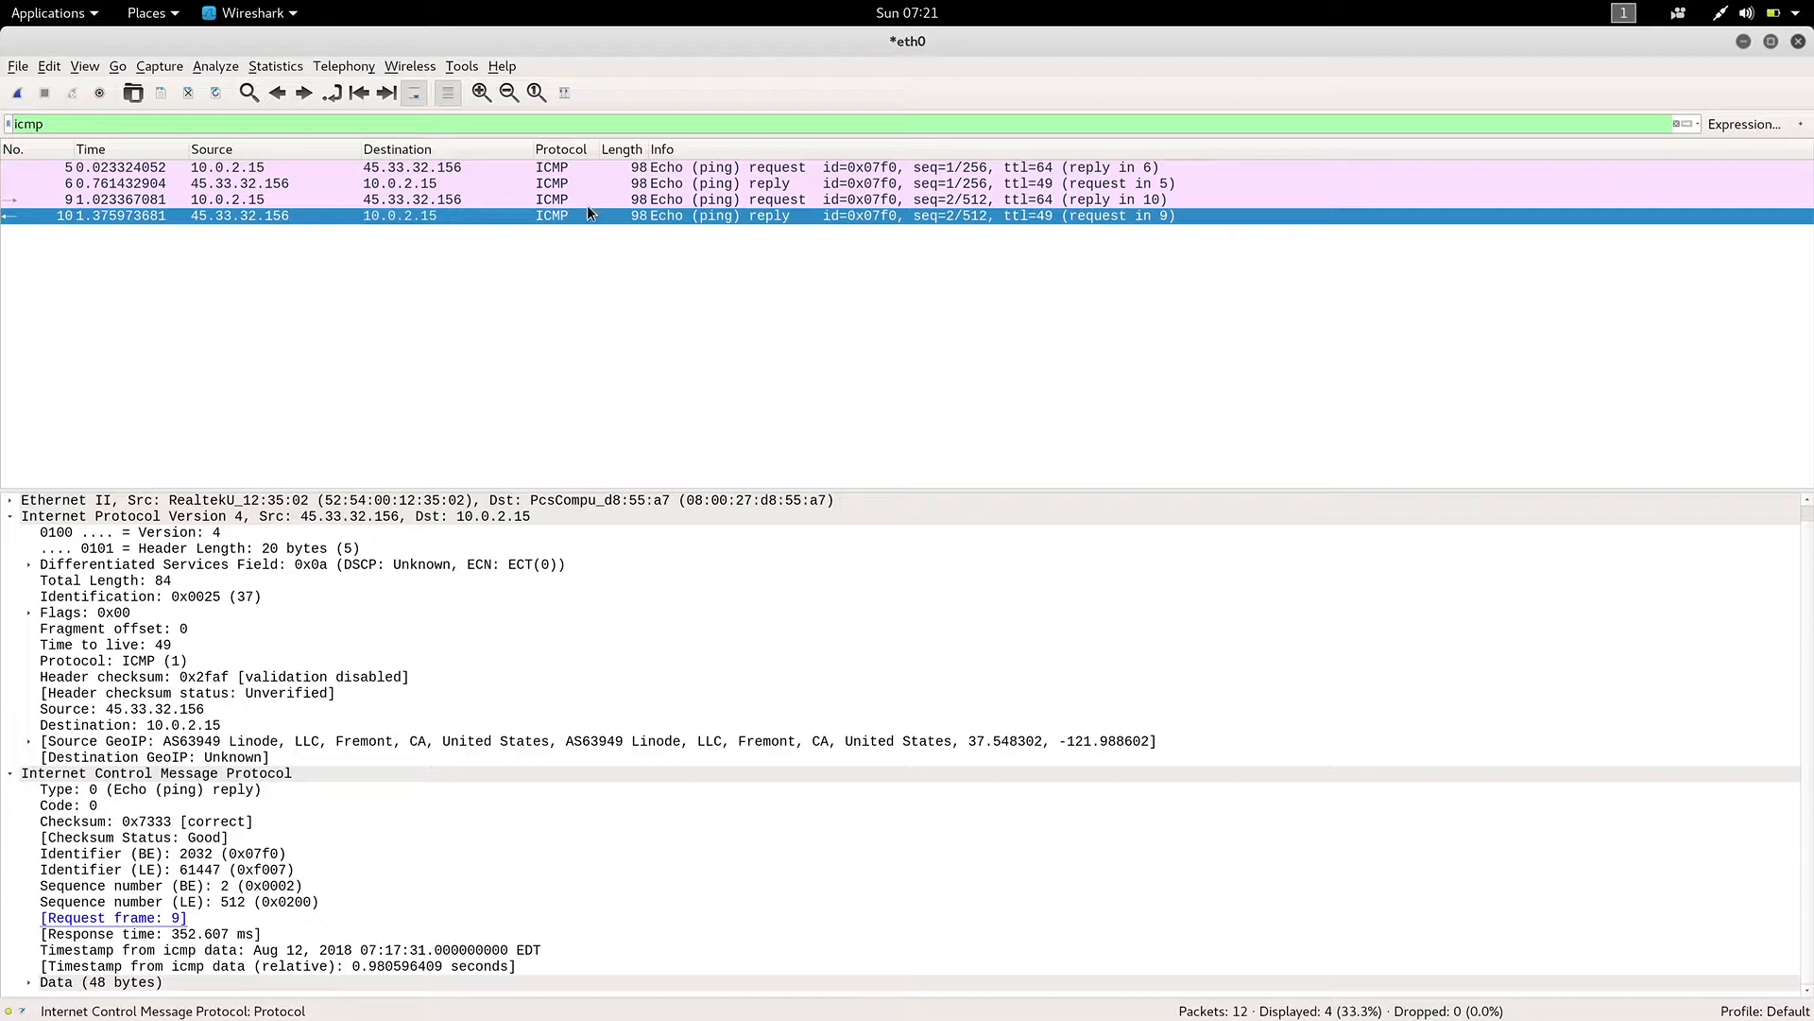
Go through all four ICMP packets to compare their type, identifier and sequence number fields.
key("Up")
key("Up")
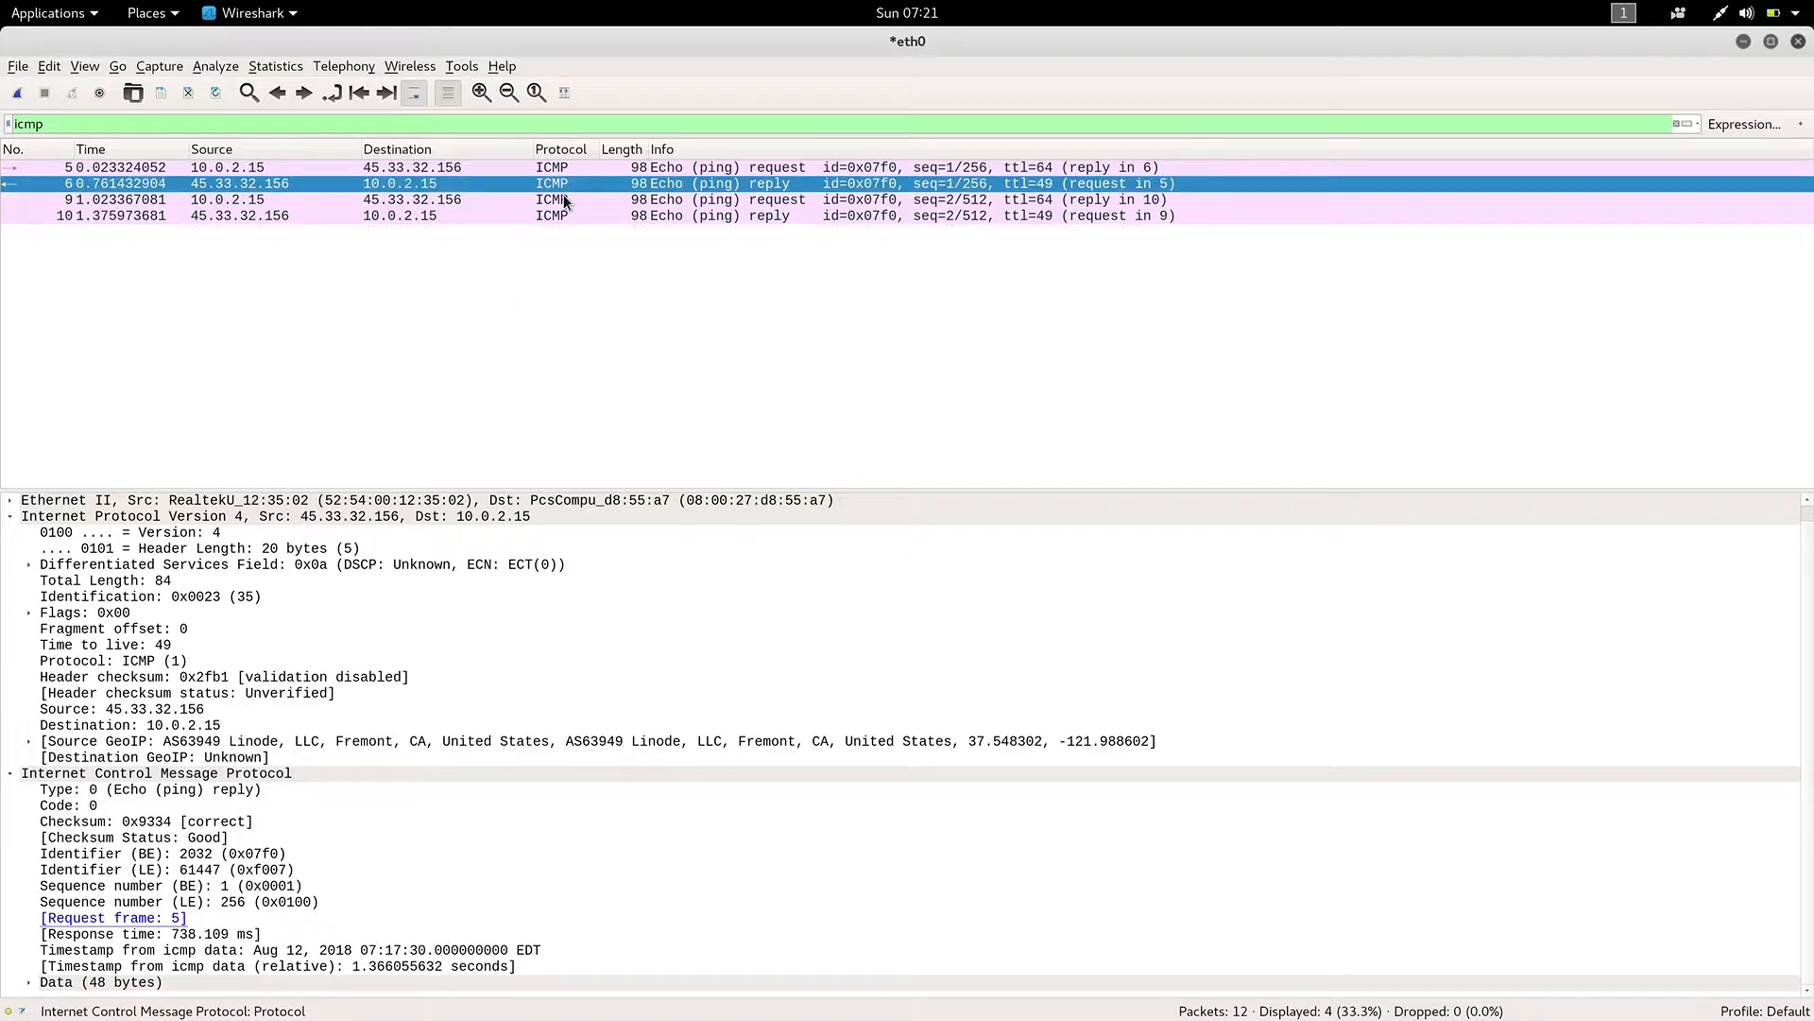
key("Down")
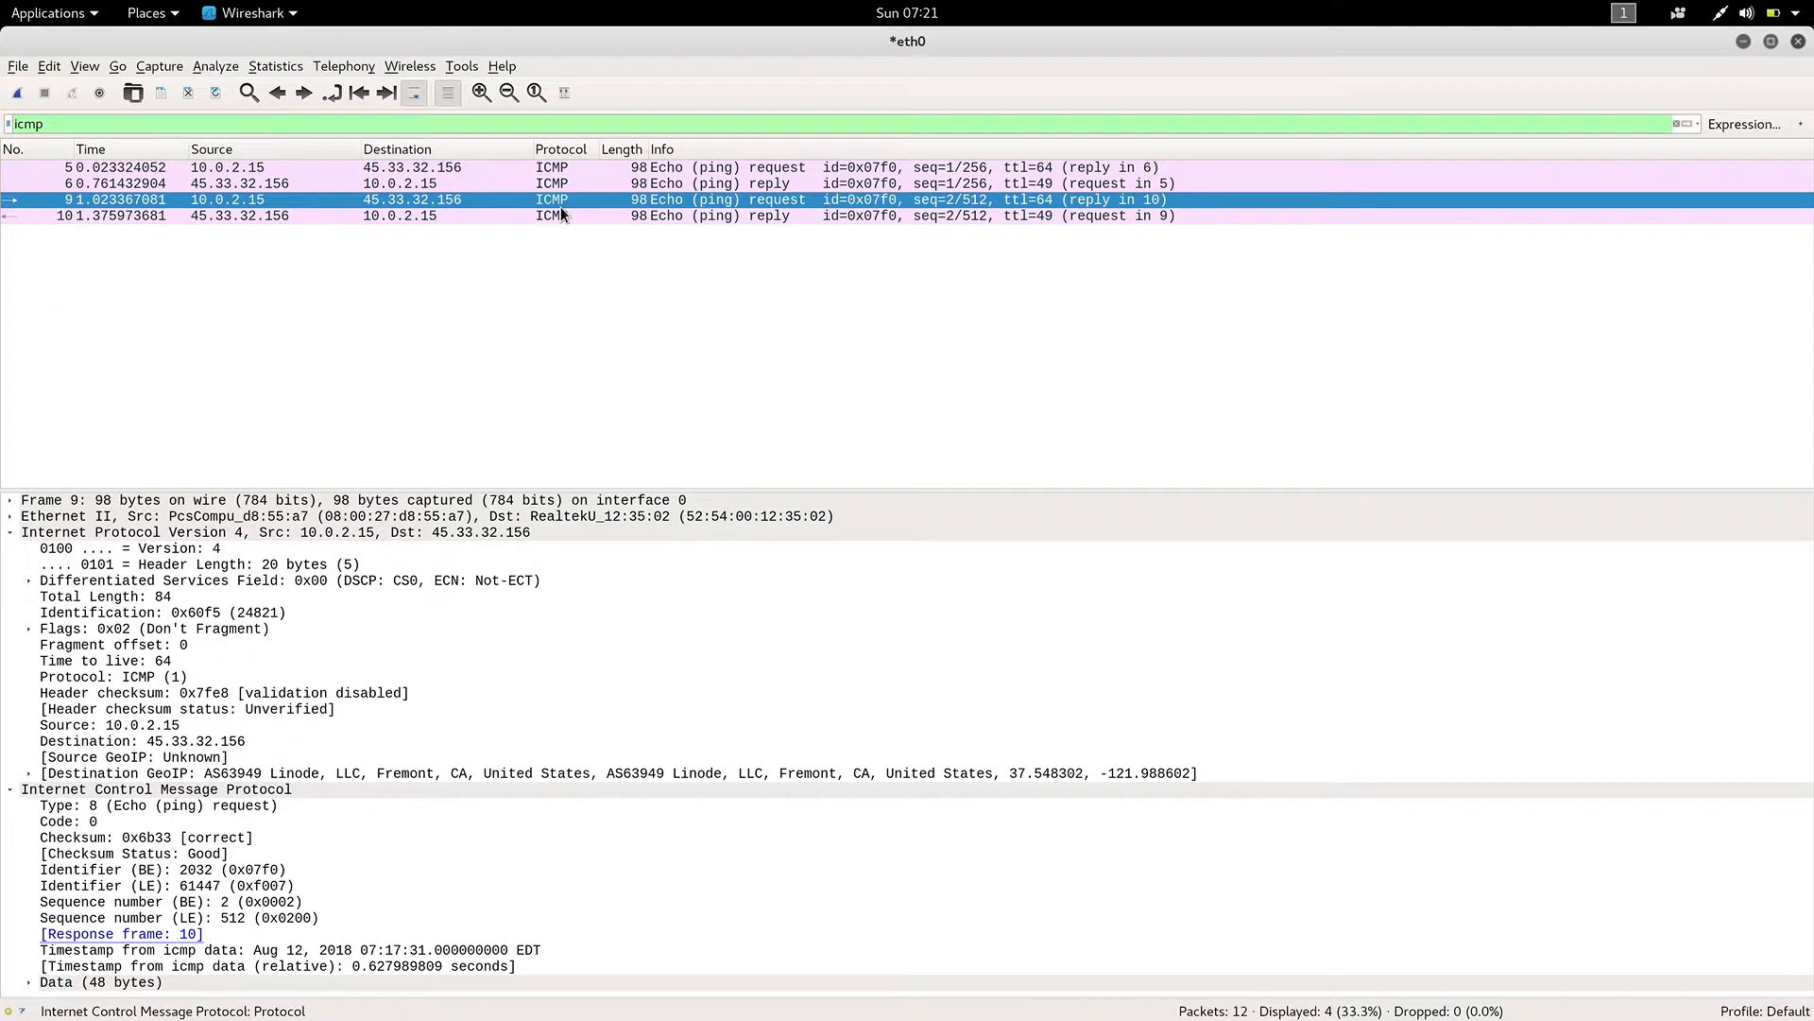
left_click(558, 172)
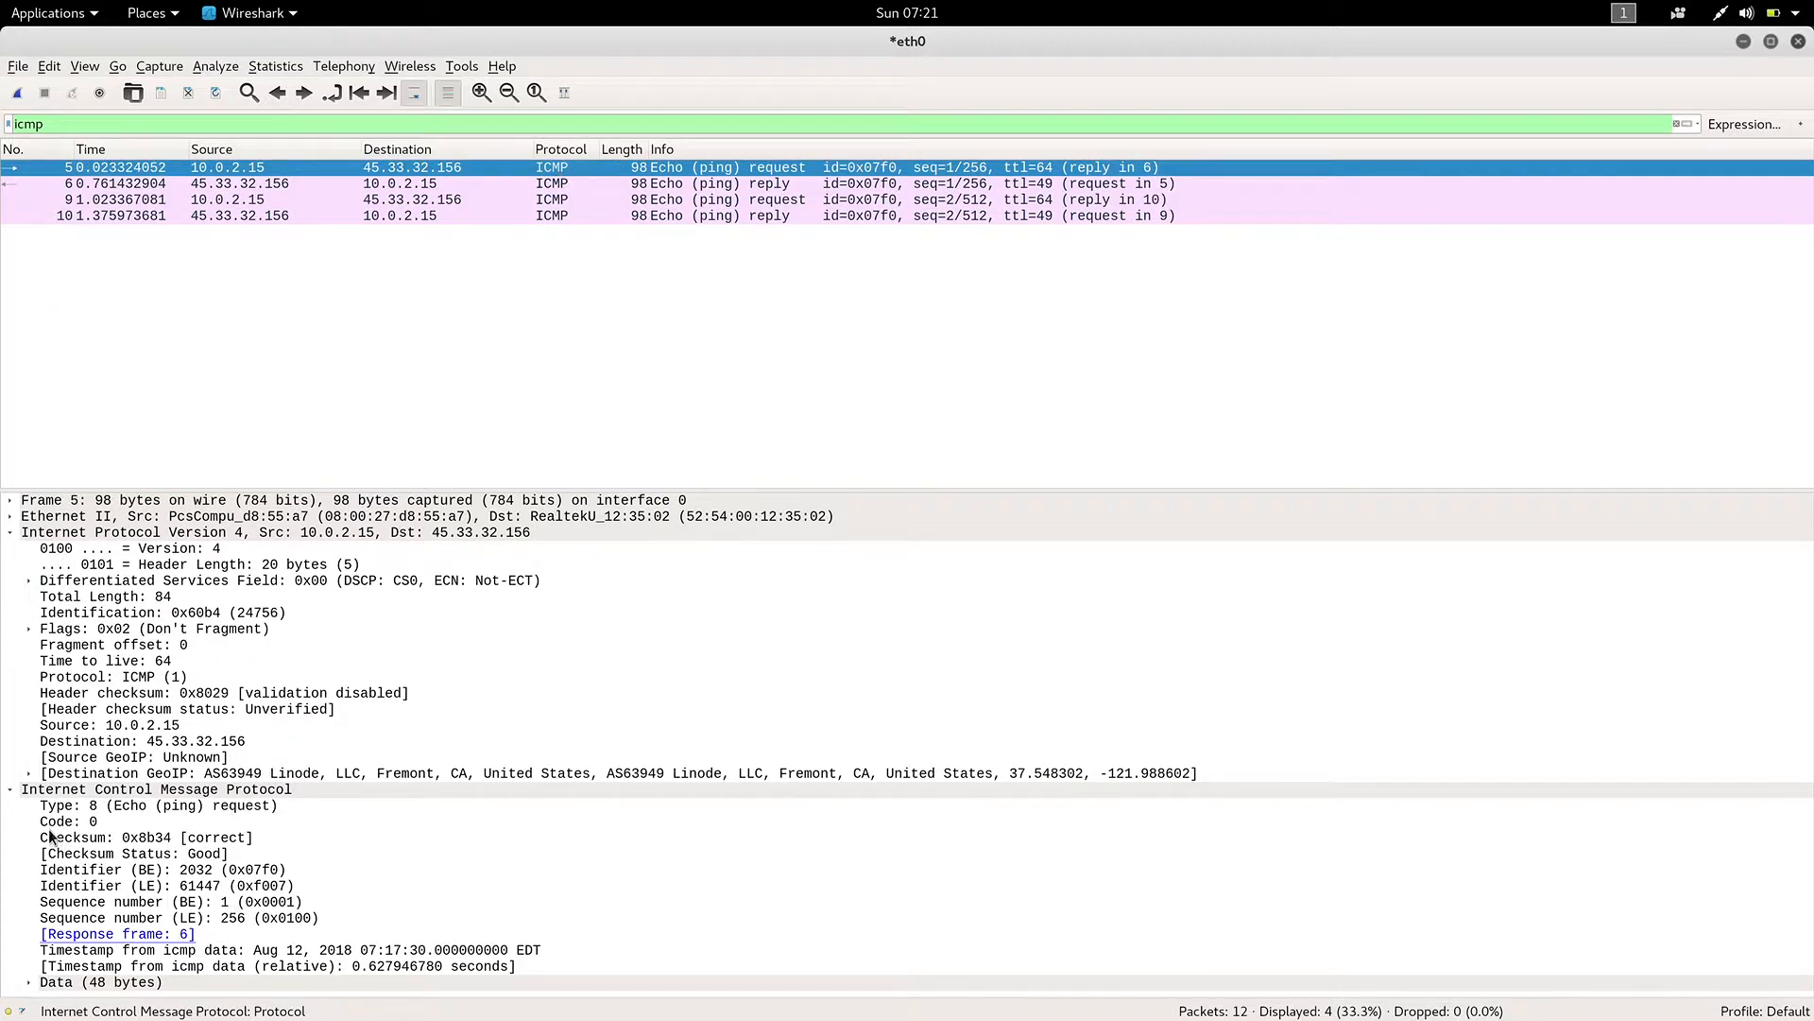
left_click(558, 188)
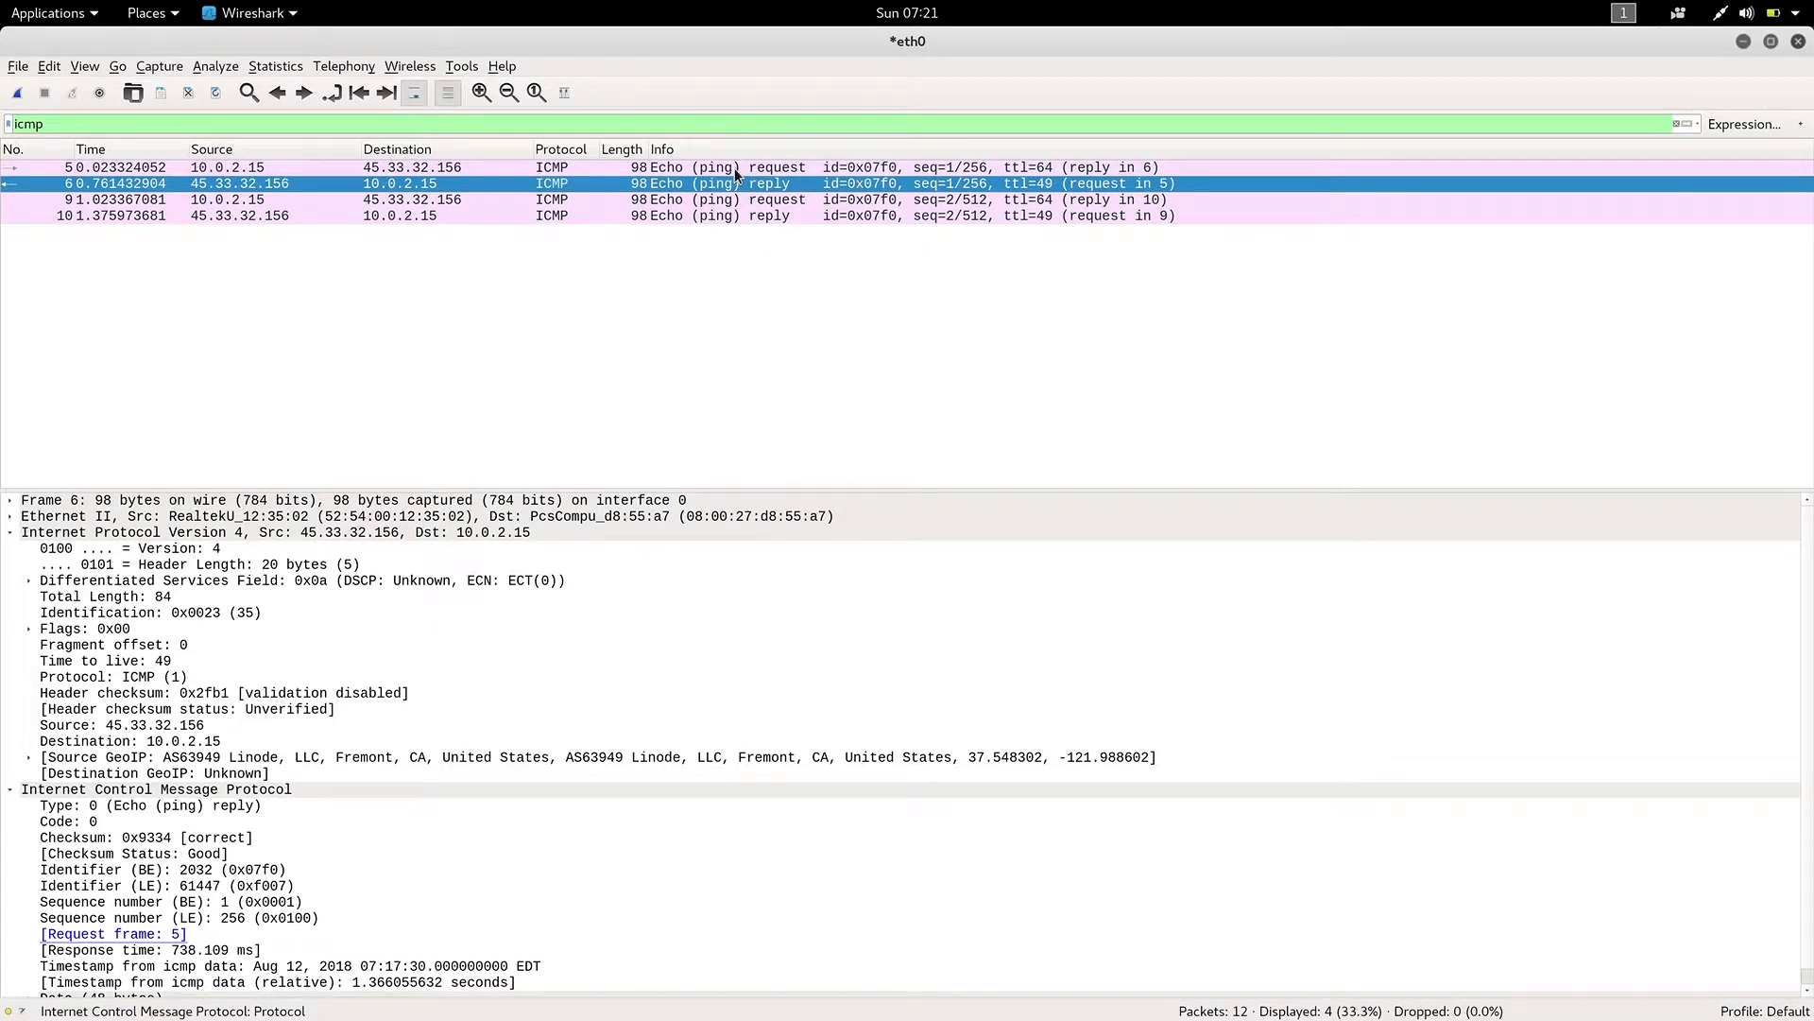
left_click(560, 204)
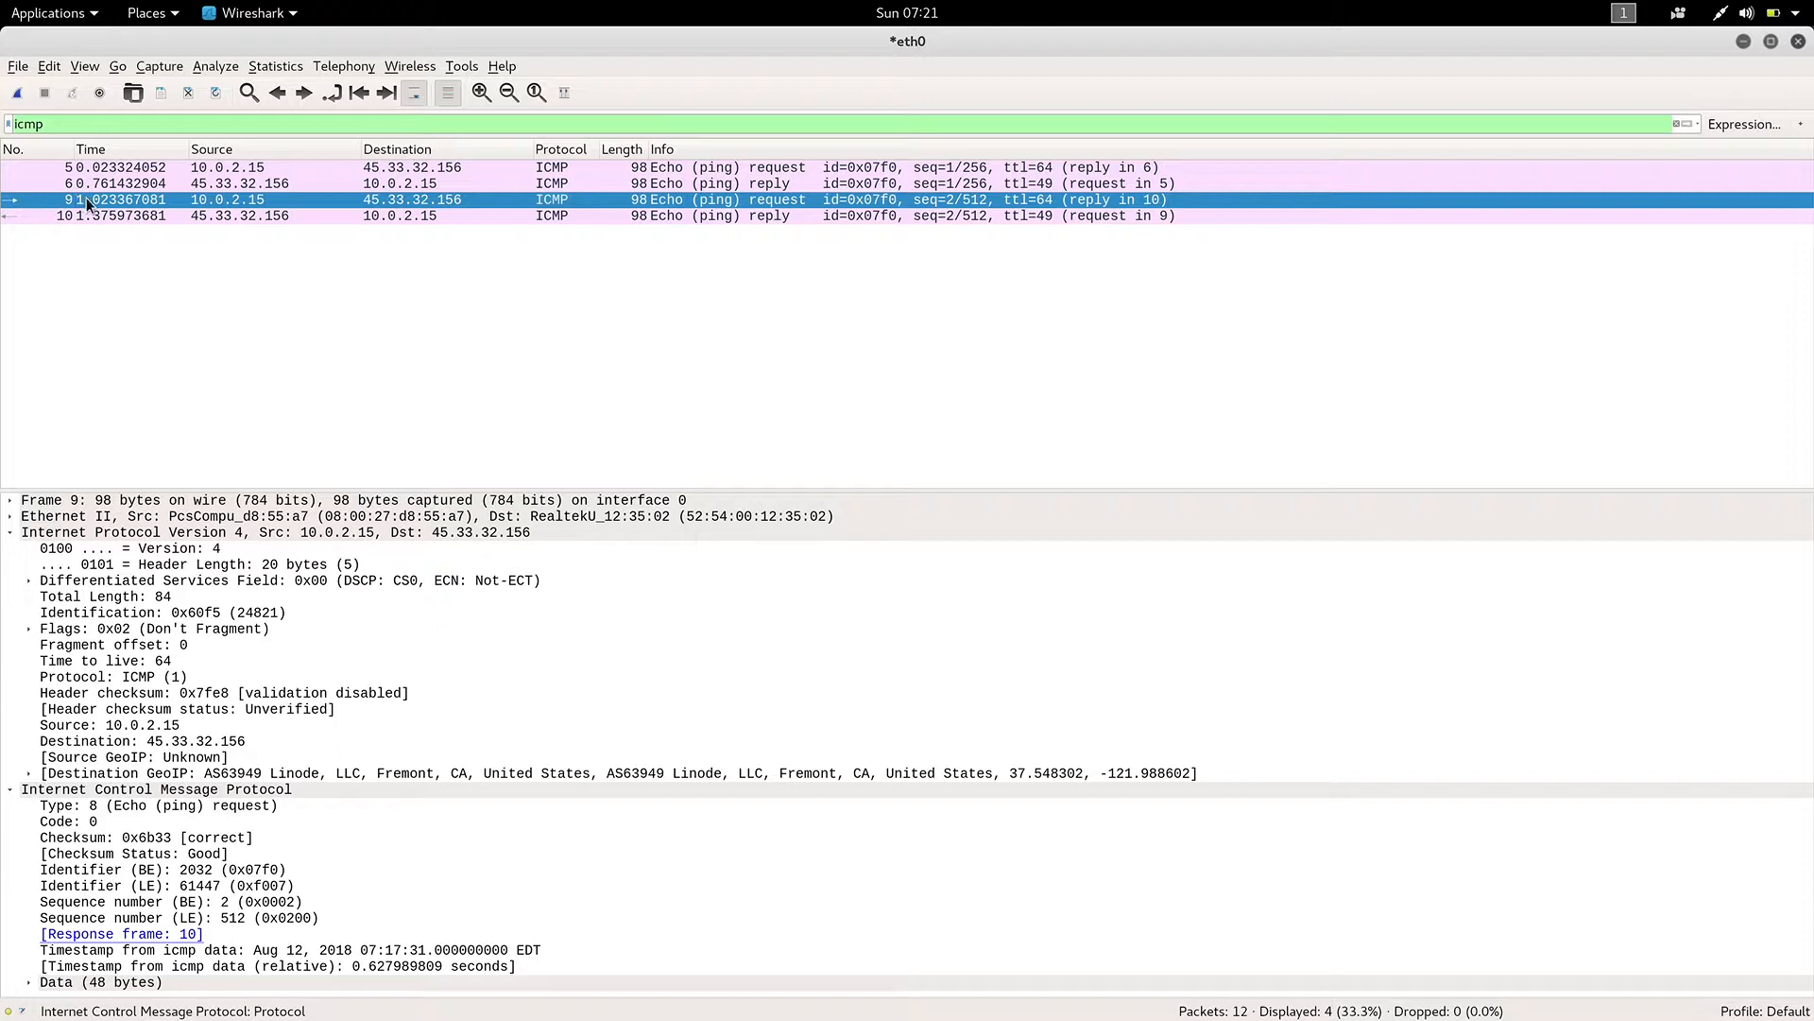
left_click(19, 221)
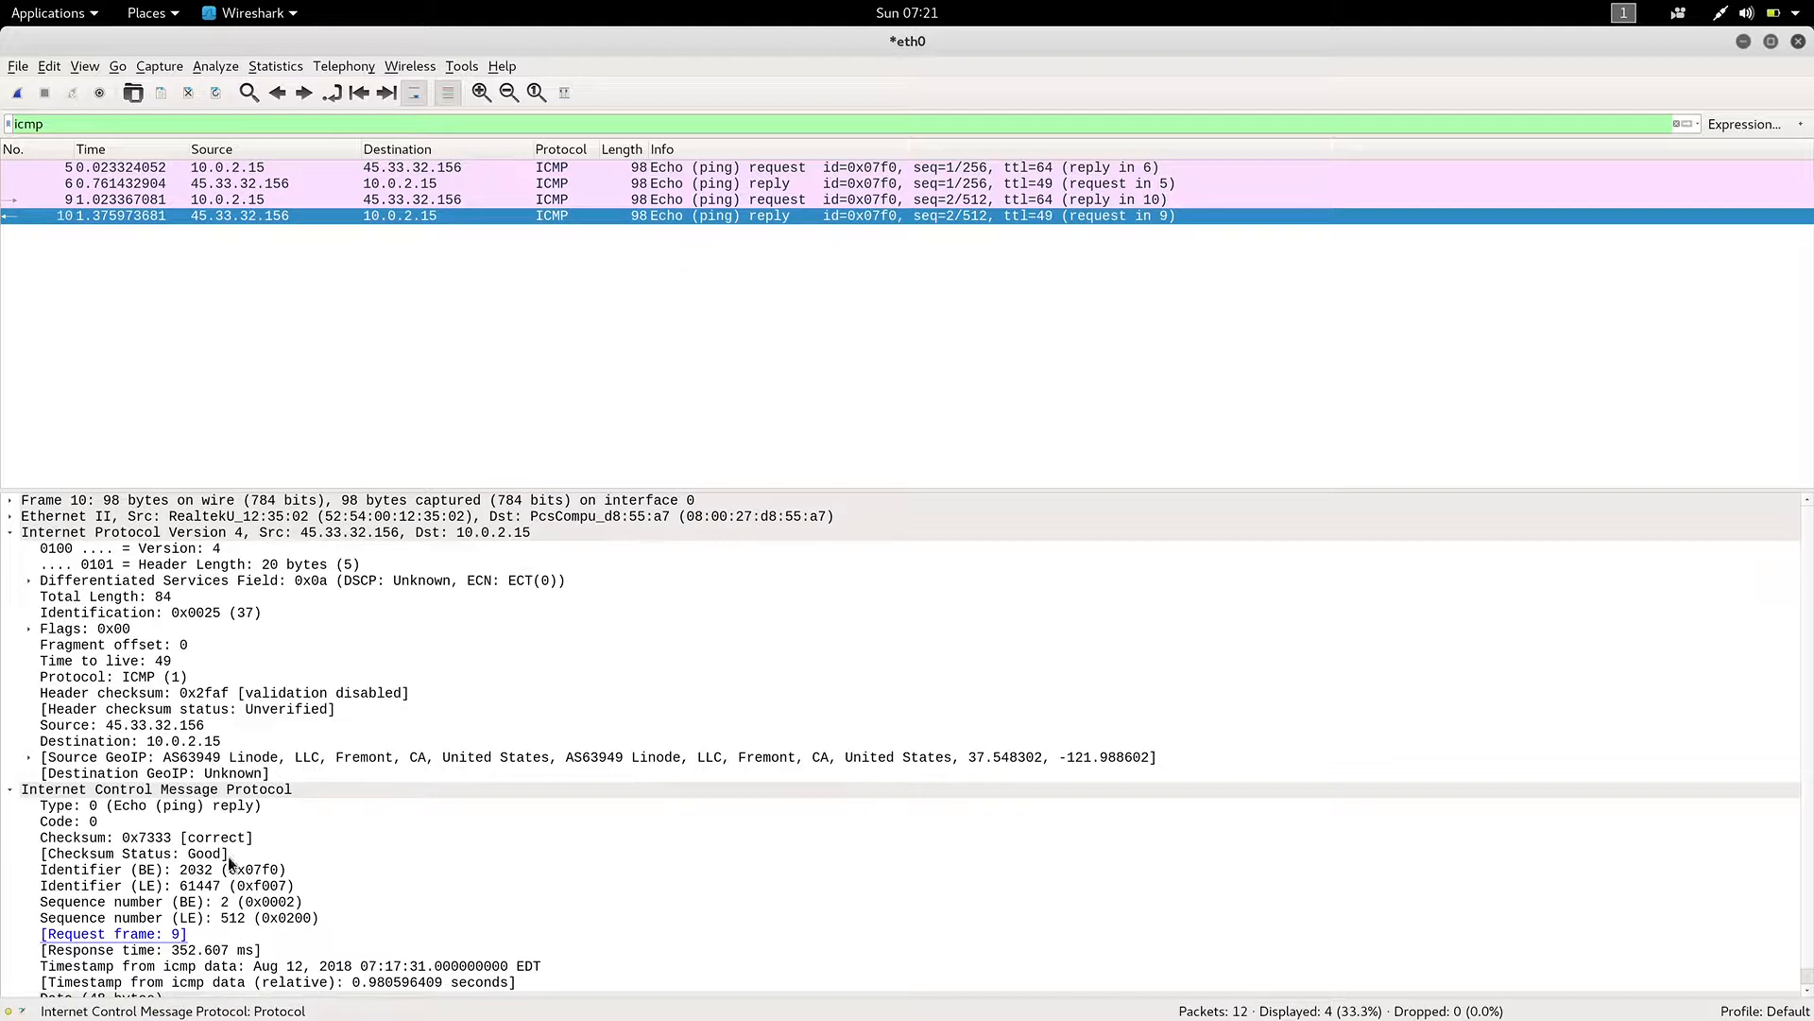
Expand the Ethernet II and Frame details of the first echo request, packet 5.
left_click(86, 171)
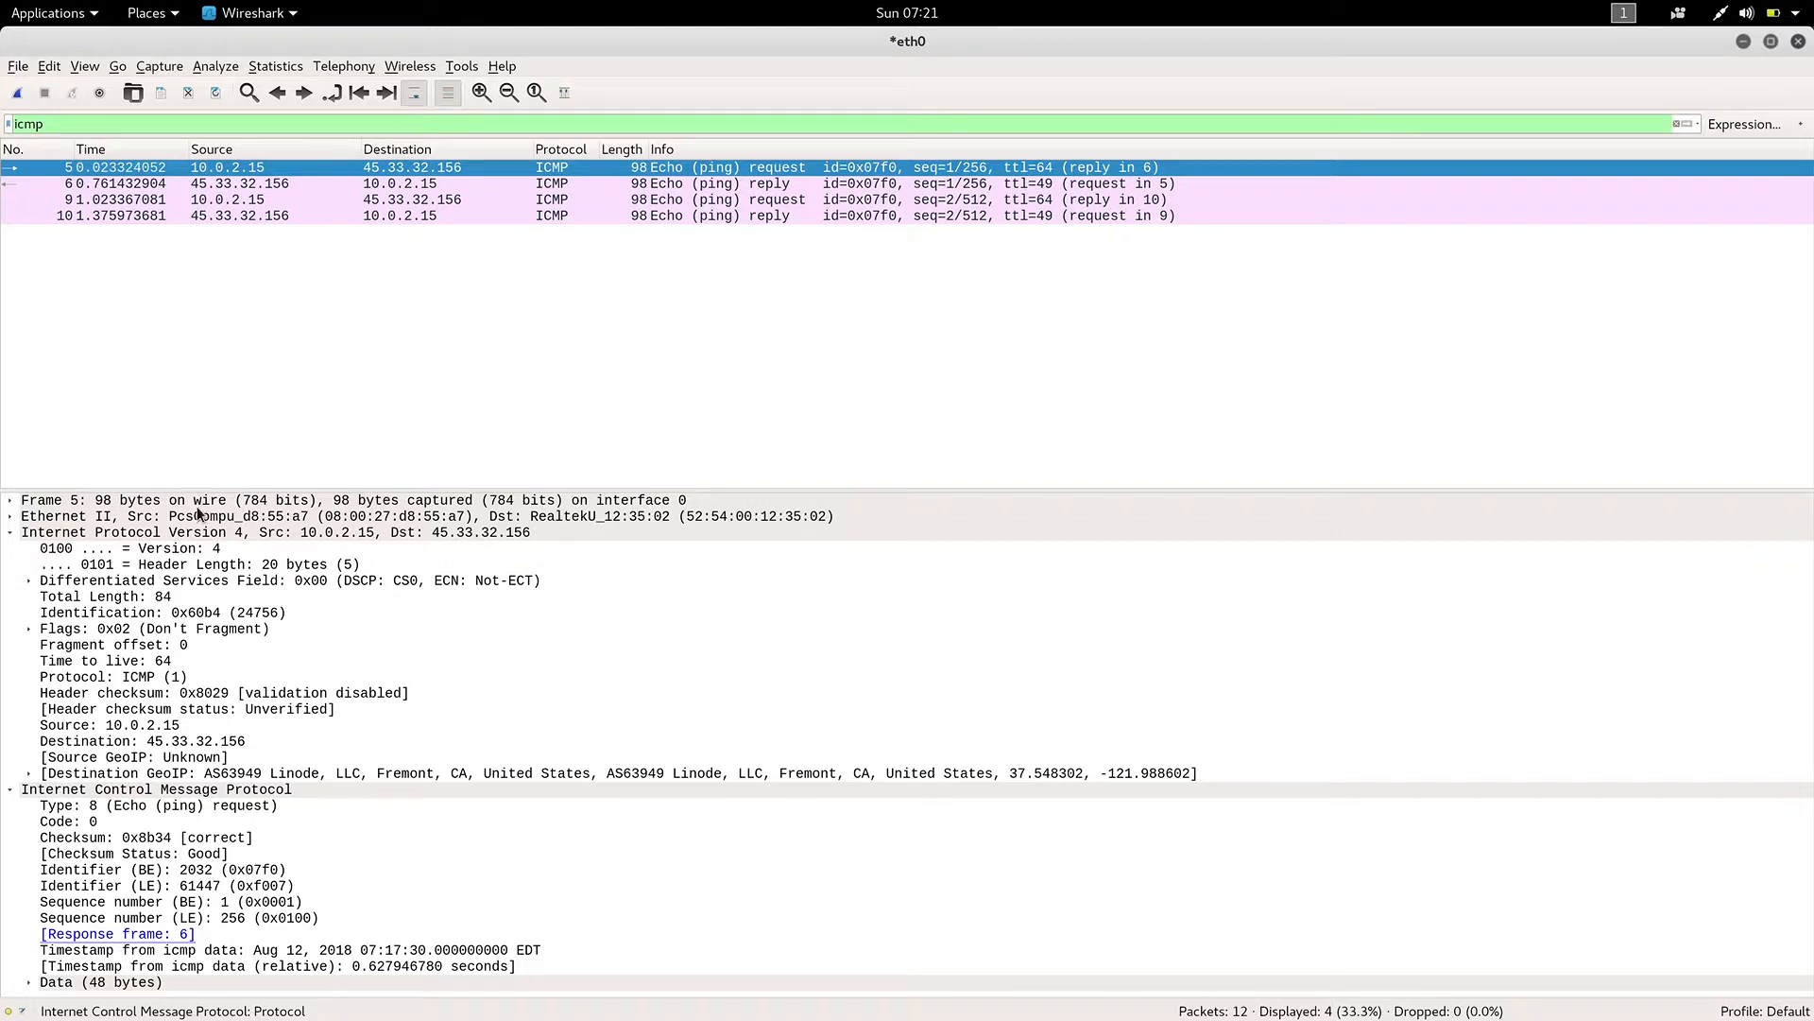
left_click(11, 518)
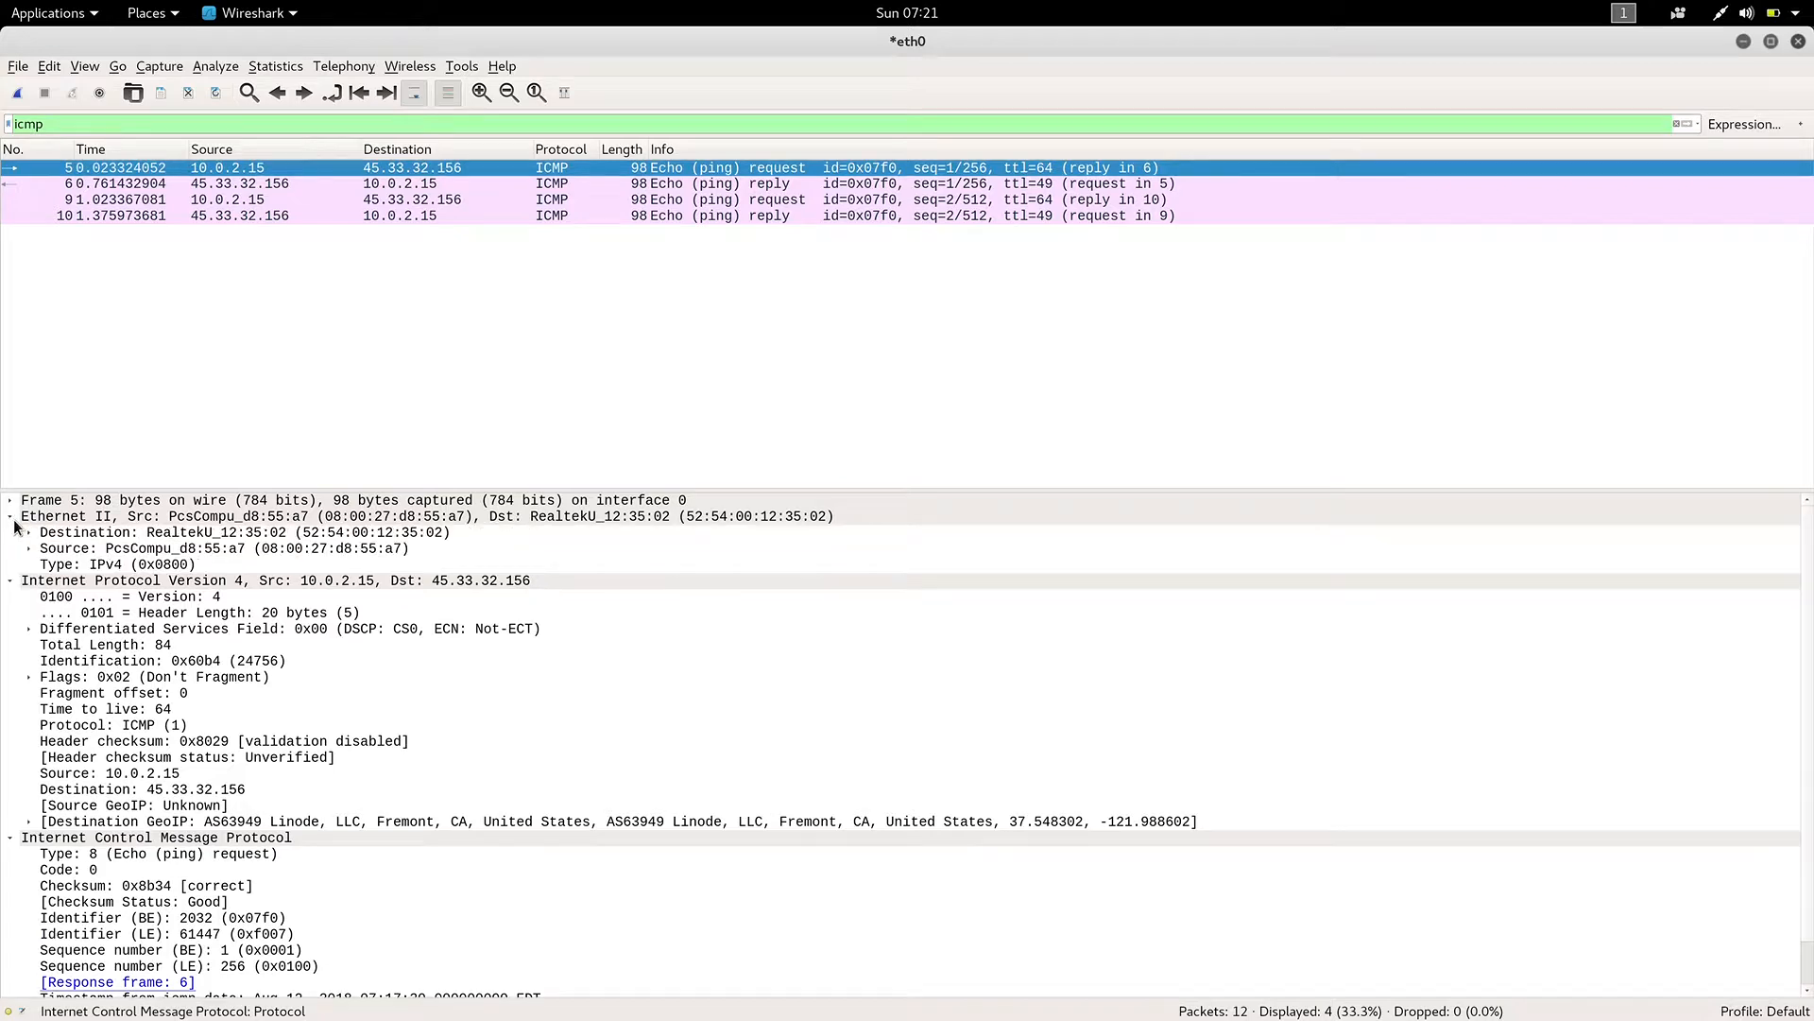
left_click(11, 500)
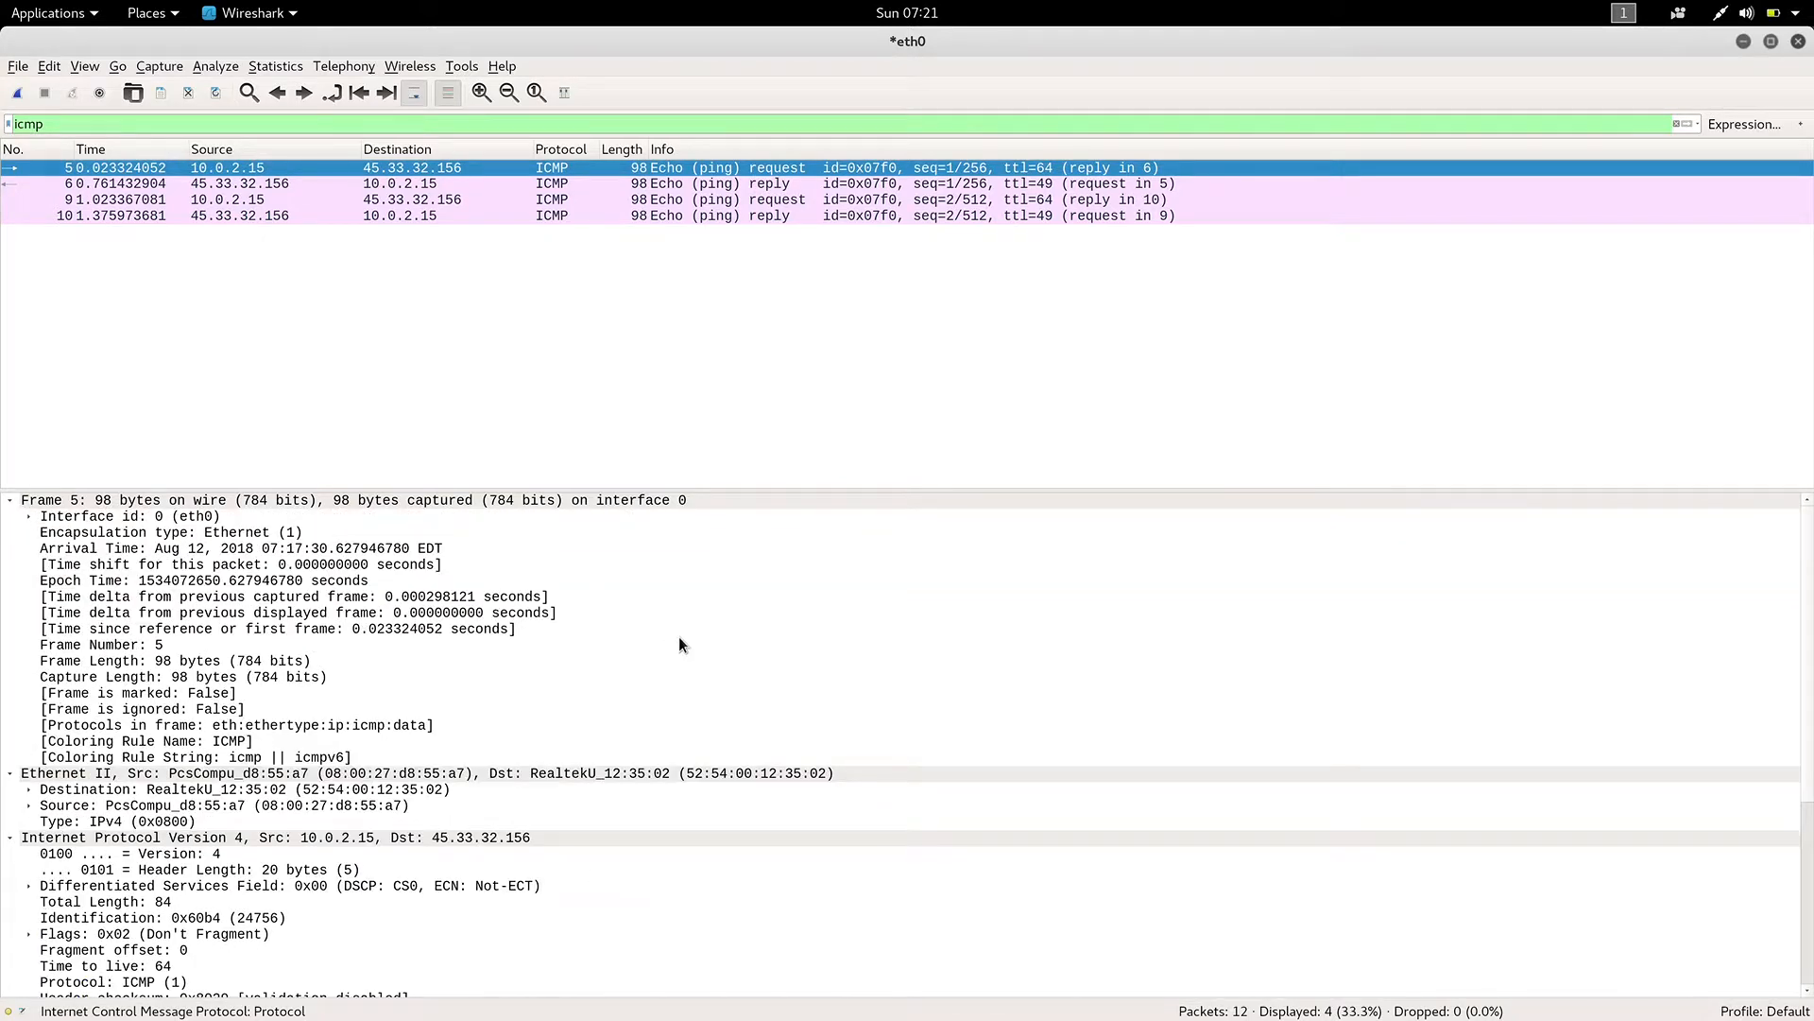